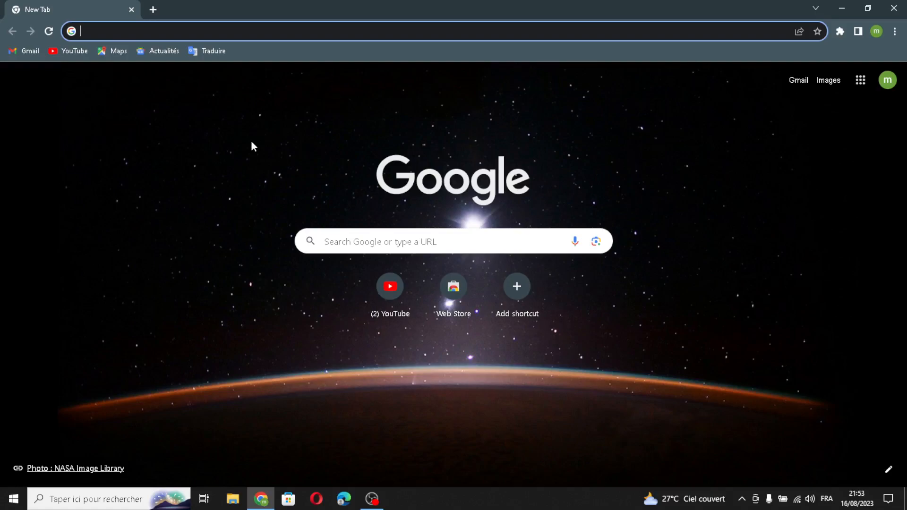
Go to durable.co and sign in to the account.
{"action": "type", "text": "d"}
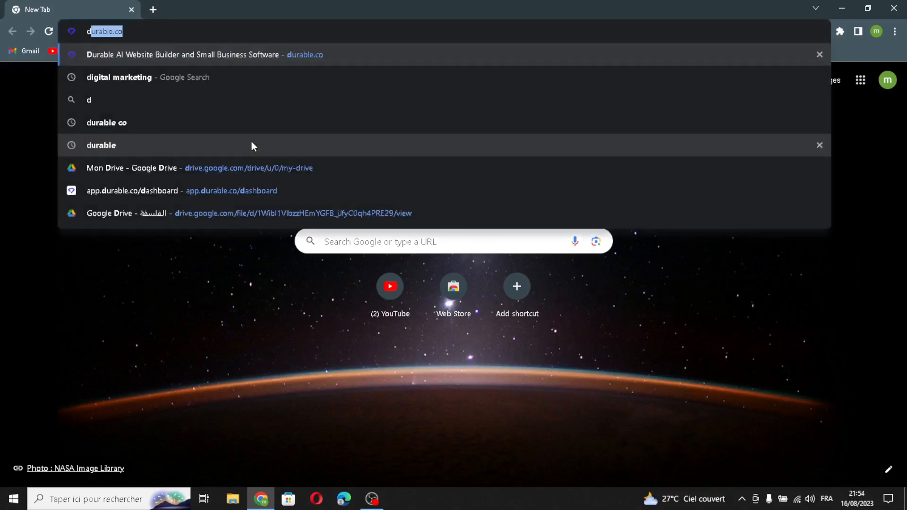
{"action": "key", "text": "Return"}
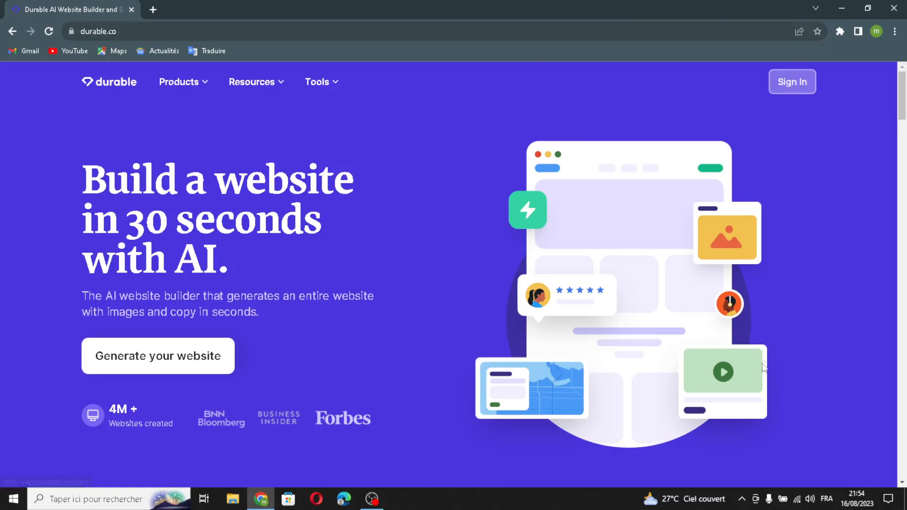
{"action": "left_click", "coordinate": [792, 83]}
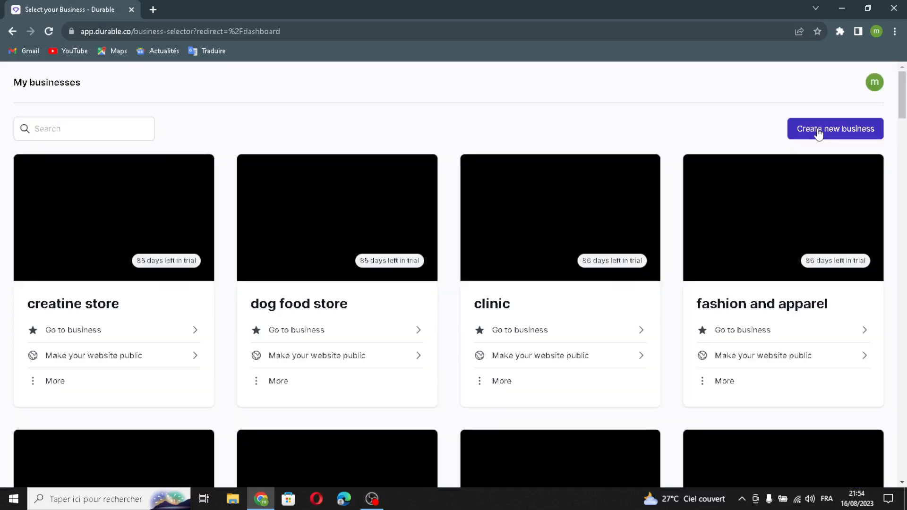
Start a new business and name it DefendU.
{"action": "left_click", "coordinate": [790, 138]}
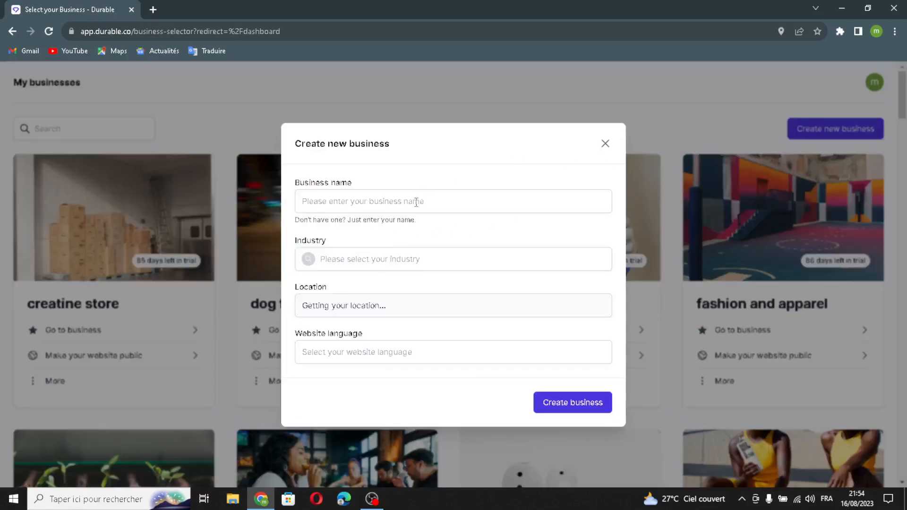
{"action": "left_click", "coordinate": [422, 202]}
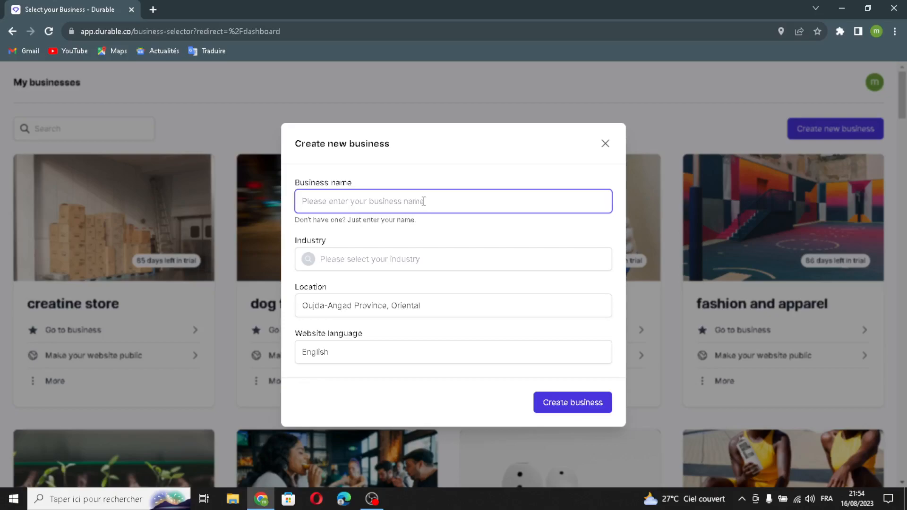
{"action": "type", "text": "DefendU"}
Set the new business's industry to "self-defense training".
{"action": "left_click", "coordinate": [393, 260]}
{"action": "left_click", "coordinate": [352, 260]}
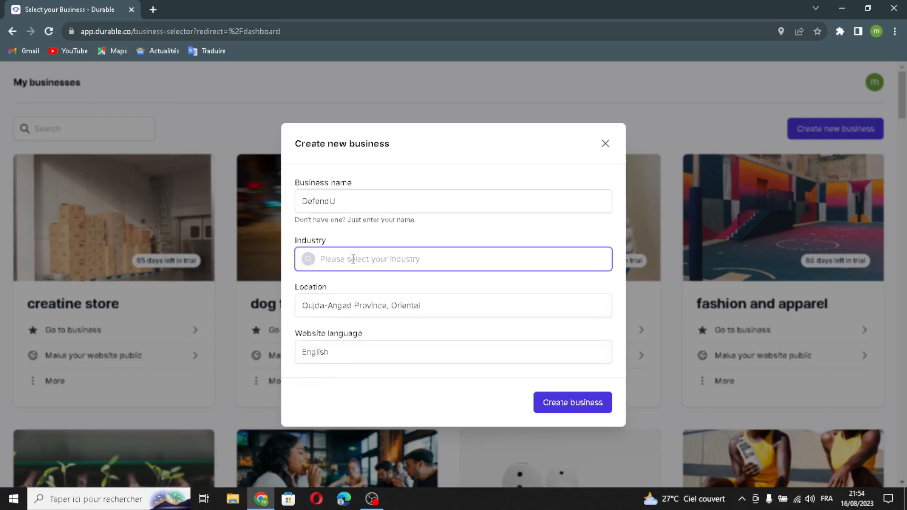
{"action": "type", "text": "s"}
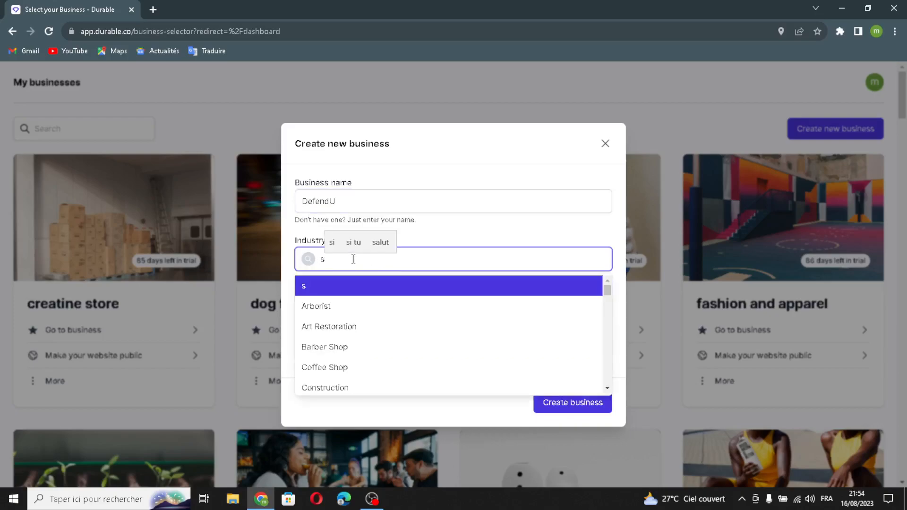
{"action": "type", "text": "elf"}
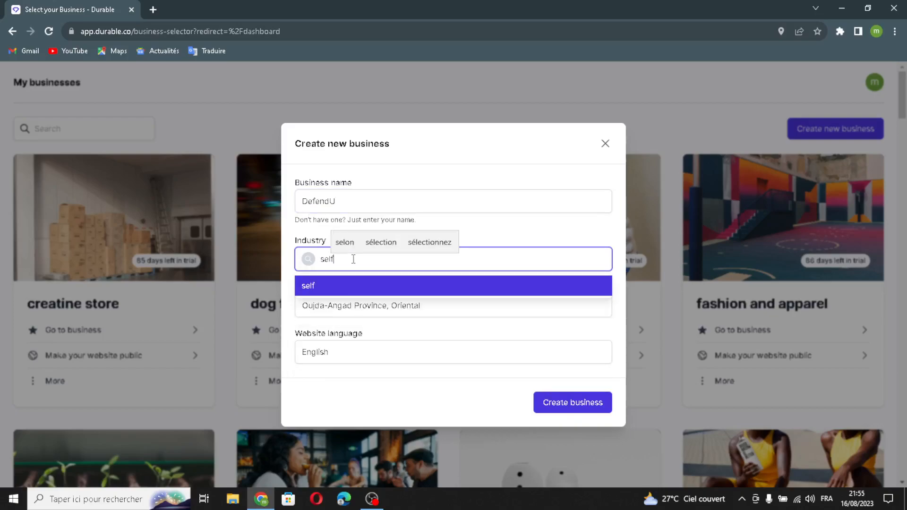
{"action": "type", "text": "-"}
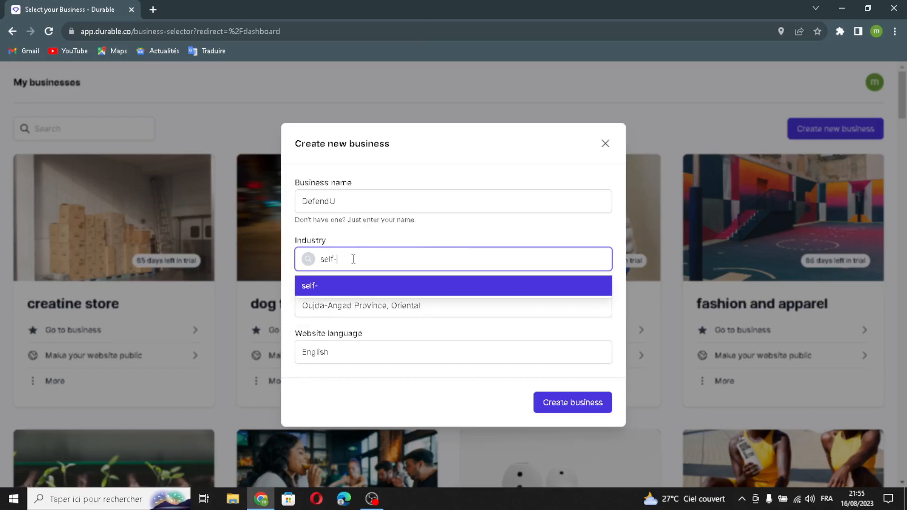
{"action": "type", "text": "defens"}
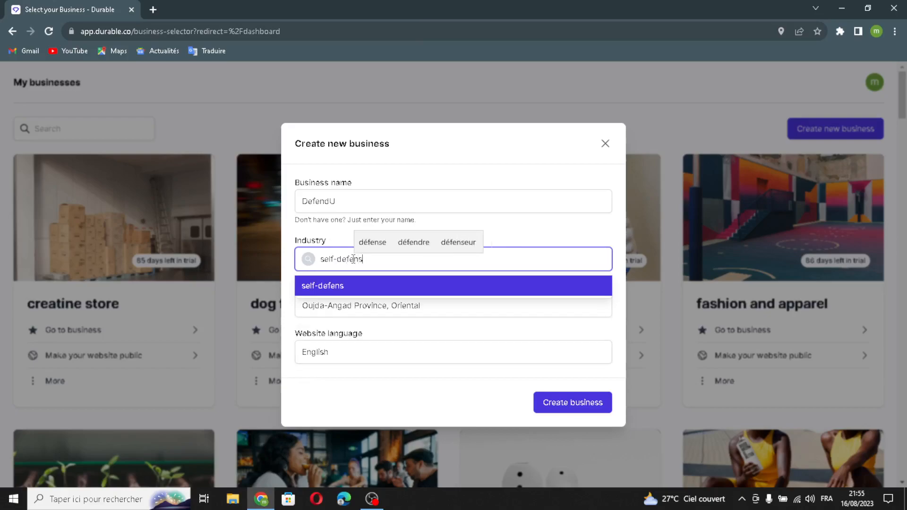
{"action": "type", "text": "e traini"}
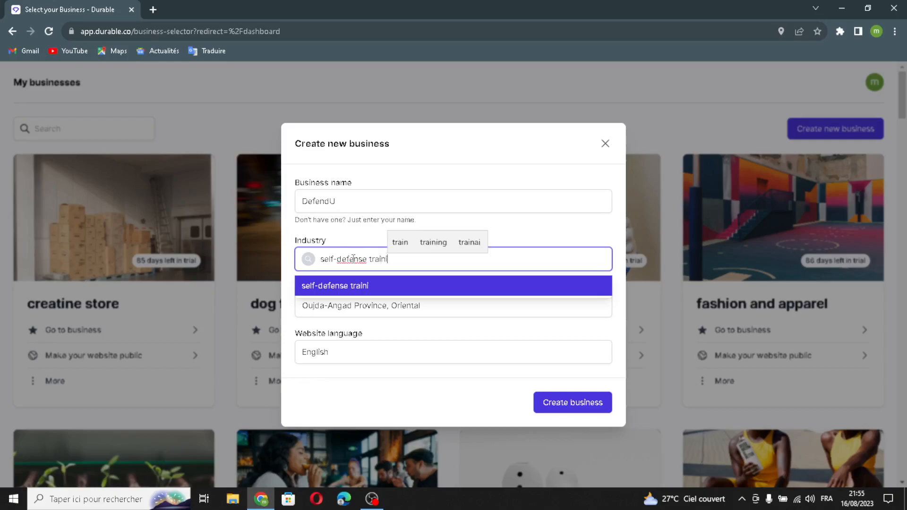
{"action": "type", "text": "ng"}
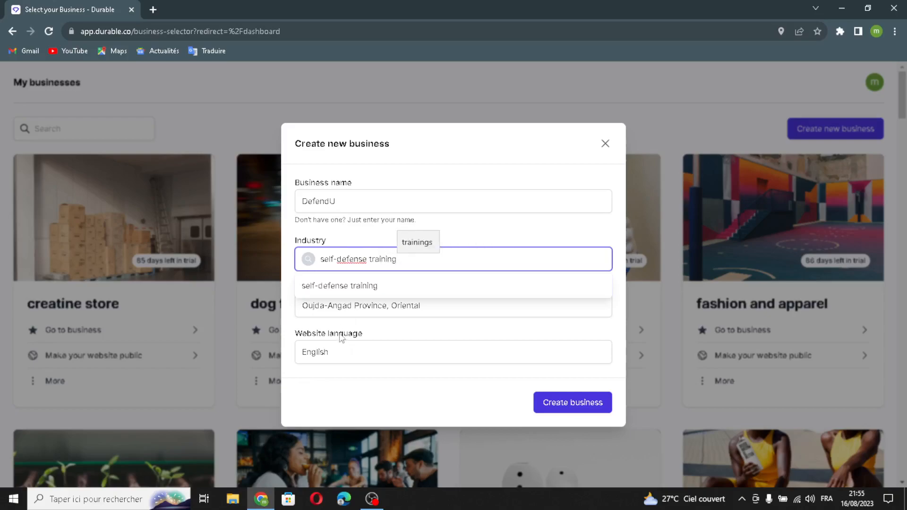
{"action": "left_click", "coordinate": [338, 287]}
Keep English as the website language and create the business.
{"action": "left_click", "coordinate": [372, 358]}
{"action": "left_click", "coordinate": [356, 407]}
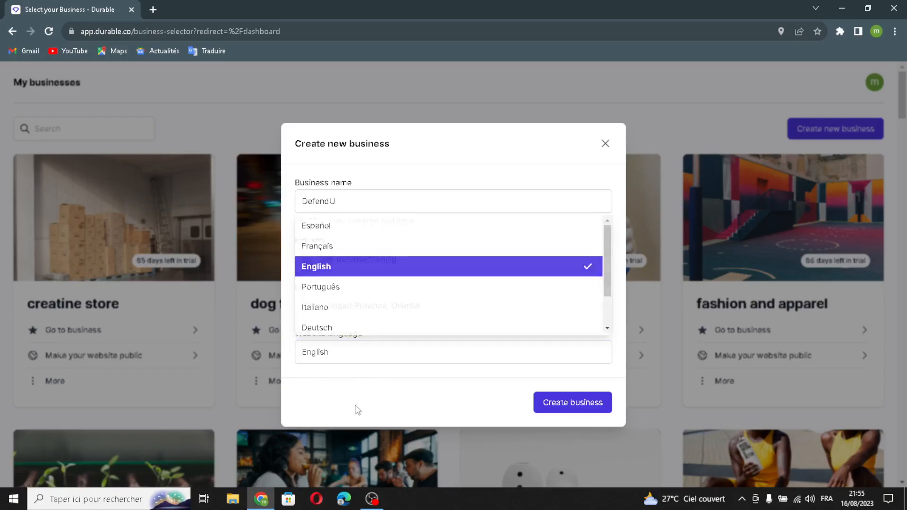
{"action": "left_click", "coordinate": [571, 410]}
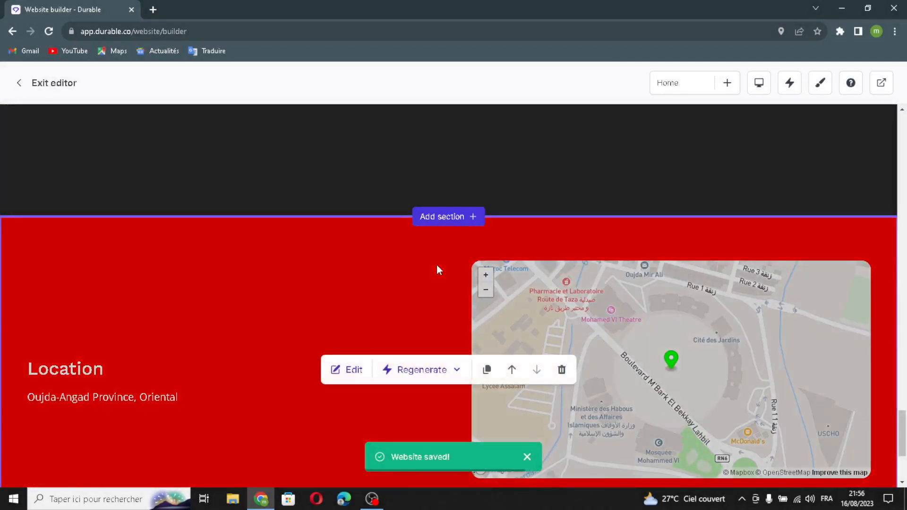
Open the website header for editing and enable the logo option that replaces the company name.
{"action": "scroll", "coordinate": [436, 270], "scroll_direction": "up", "scroll_amount": 20}
{"action": "scroll", "coordinate": [438, 270], "scroll_direction": "up", "scroll_amount": 20}
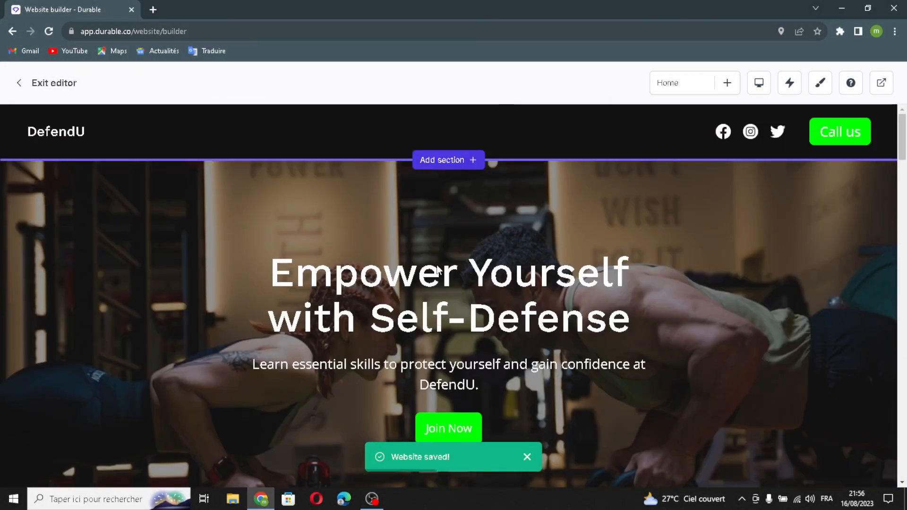
{"action": "left_click", "coordinate": [437, 133]}
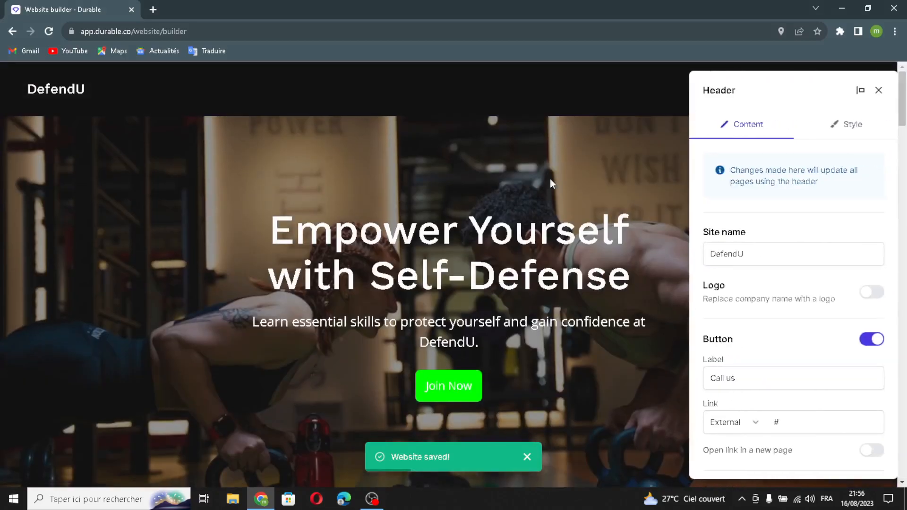
{"action": "left_click_drag", "start_coordinate": [782, 252], "coordinate": [633, 252]}
{"action": "left_click", "coordinate": [795, 255]}
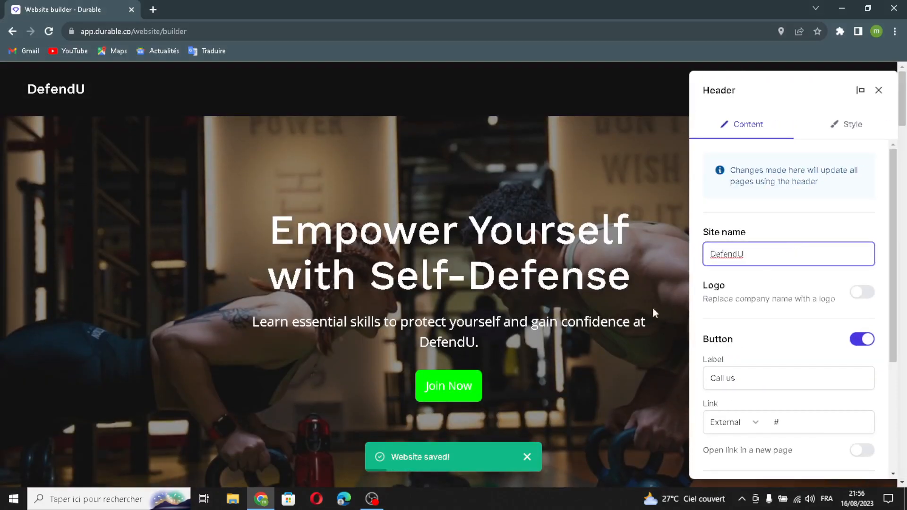
{"action": "left_click", "coordinate": [867, 293]}
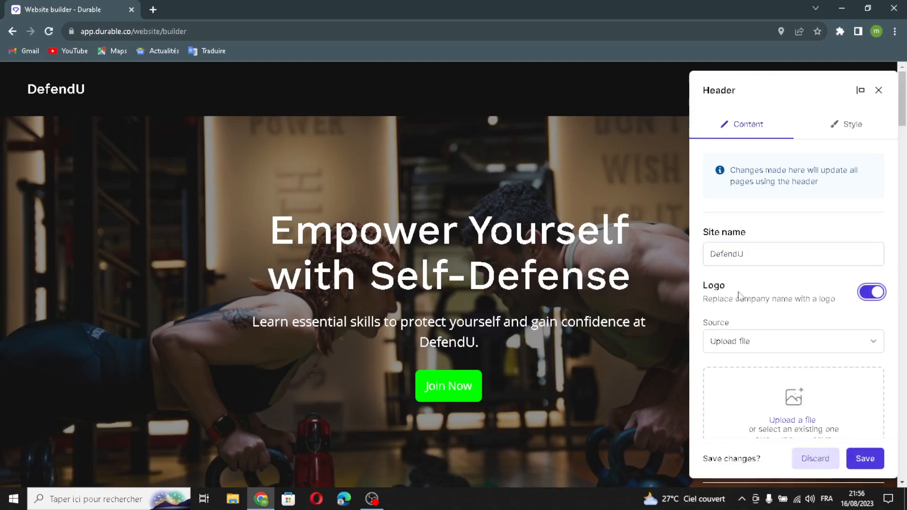
{"action": "left_click_drag", "start_coordinate": [698, 300], "coordinate": [804, 312]}
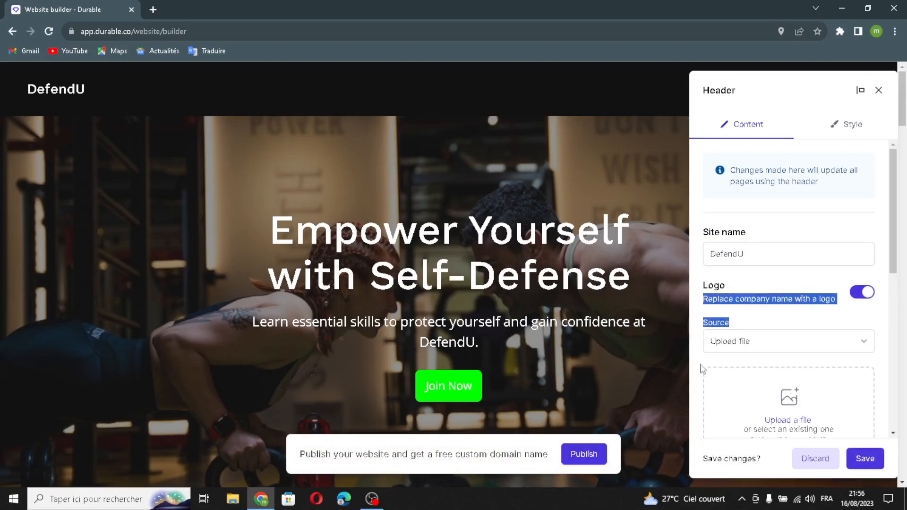
Examine the header's logo upload, button label, button link and social link settings.
{"action": "left_click", "coordinate": [715, 323]}
{"action": "scroll", "coordinate": [756, 358], "scroll_direction": "down", "scroll_amount": 1}
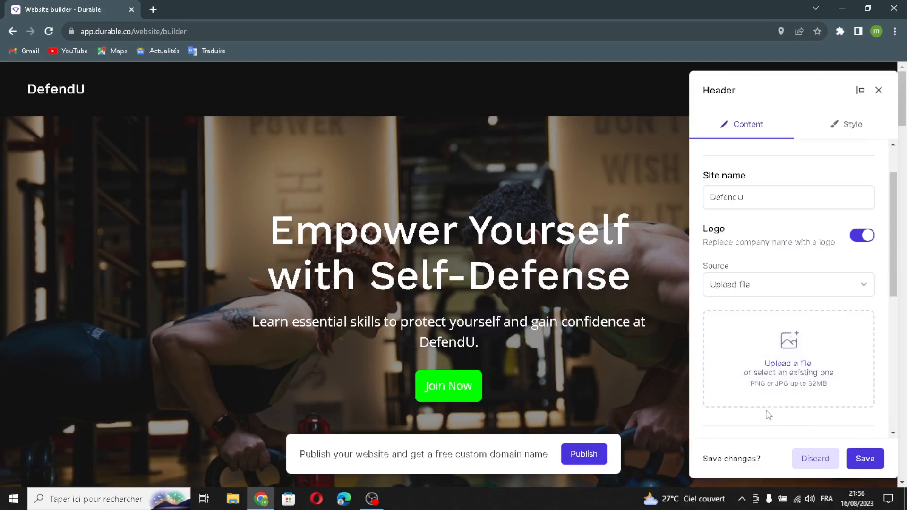
{"action": "scroll", "coordinate": [770, 414], "scroll_direction": "down", "scroll_amount": 2}
{"action": "left_click_drag", "start_coordinate": [756, 373], "coordinate": [674, 371]}
{"action": "left_click", "coordinate": [796, 367]}
{"action": "scroll", "coordinate": [812, 378], "scroll_direction": "down", "scroll_amount": 2}
{"action": "left_click", "coordinate": [800, 305]}
{"action": "scroll", "coordinate": [779, 407], "scroll_direction": "down", "scroll_amount": 2}
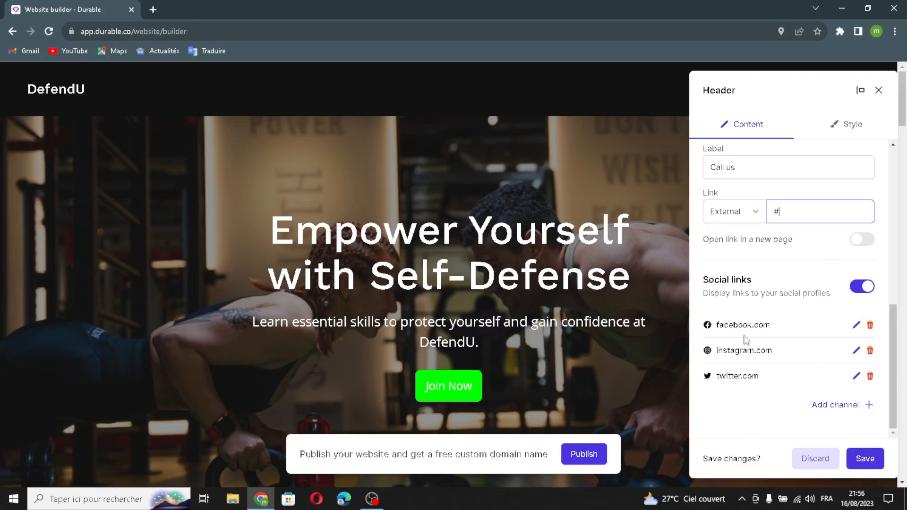
Check the options for adding a social channel without adding one, and save the header changes.
{"action": "left_click", "coordinate": [821, 405]}
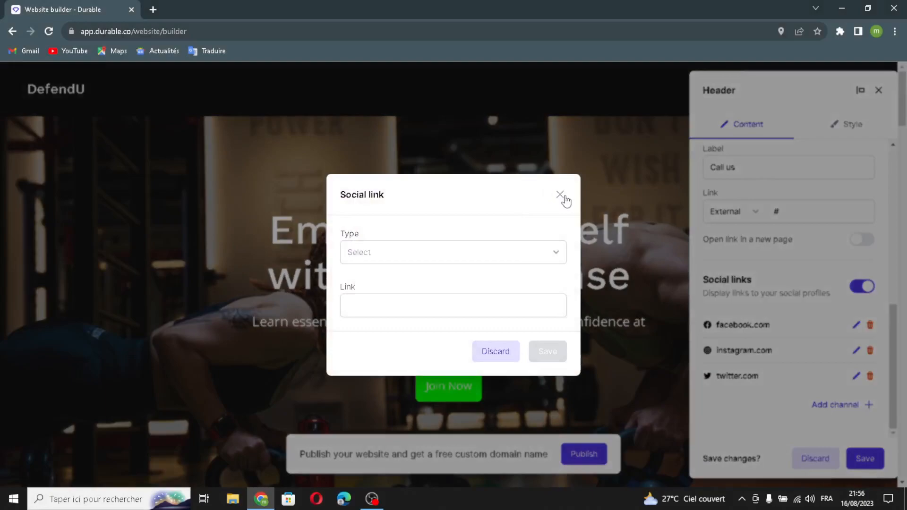
{"action": "left_click", "coordinate": [392, 262]}
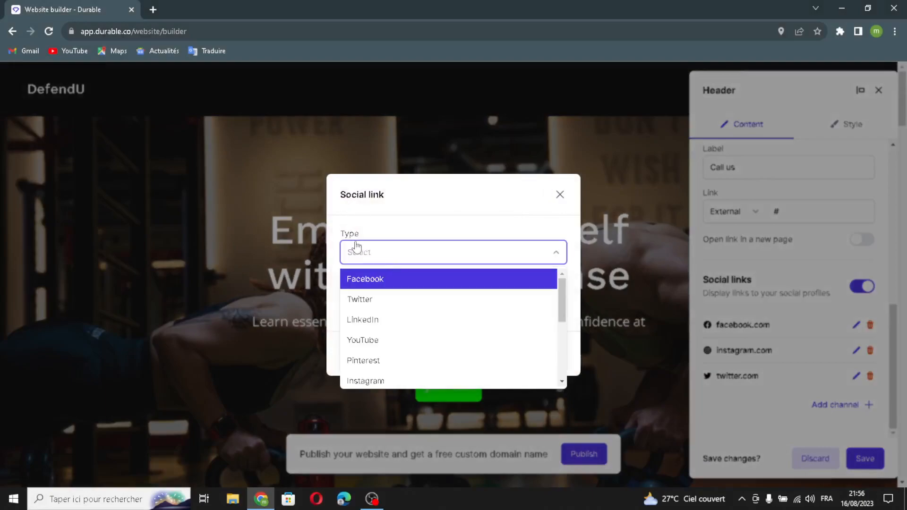
{"action": "left_click", "coordinate": [405, 257]}
{"action": "left_click", "coordinate": [349, 299]}
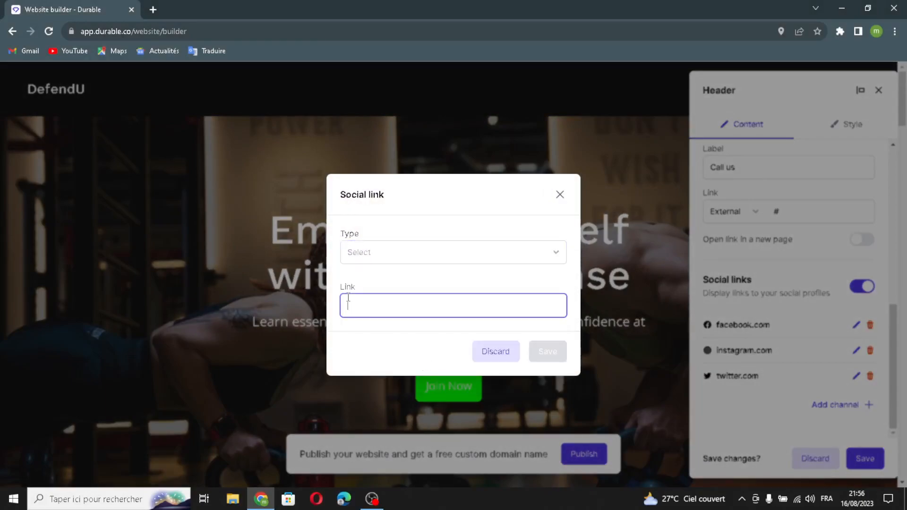
{"action": "left_click", "coordinate": [559, 195]}
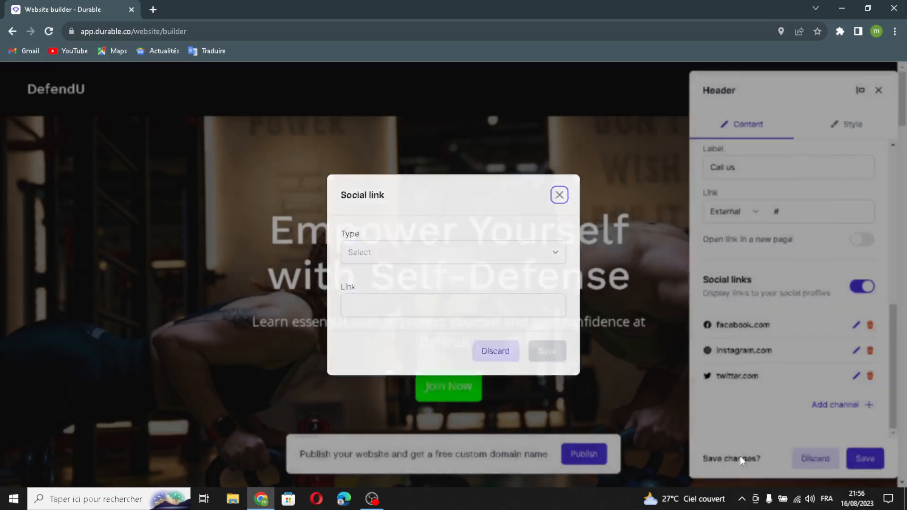
{"action": "left_click", "coordinate": [873, 456]}
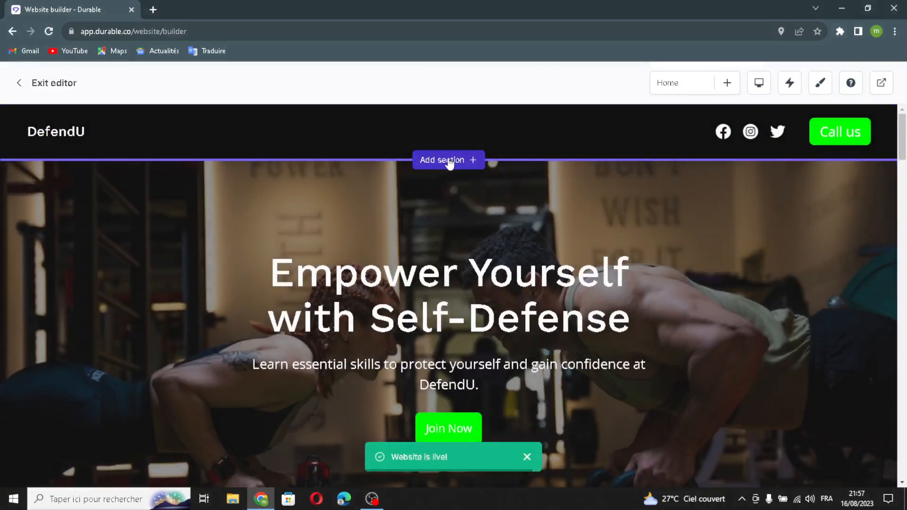
Look through the section types and apps that can be added below the header, and close the list.
{"action": "left_click", "coordinate": [456, 269]}
{"action": "scroll", "coordinate": [450, 245], "scroll_direction": "down", "scroll_amount": 4}
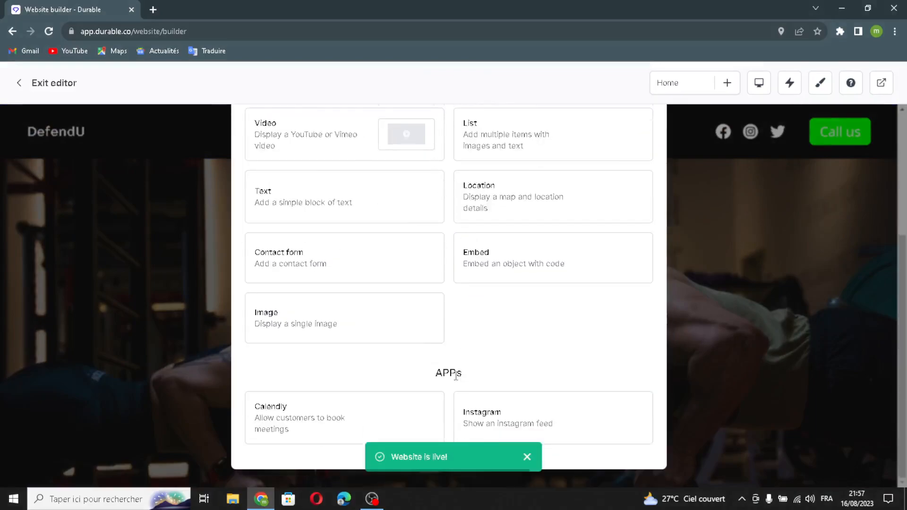
{"action": "scroll", "coordinate": [475, 327], "scroll_direction": "up", "scroll_amount": 5}
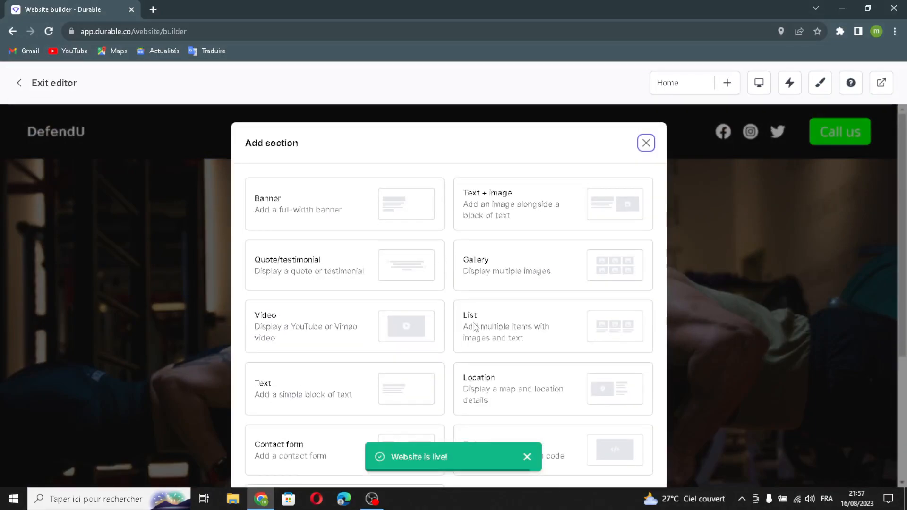
{"action": "left_click", "coordinate": [646, 142]}
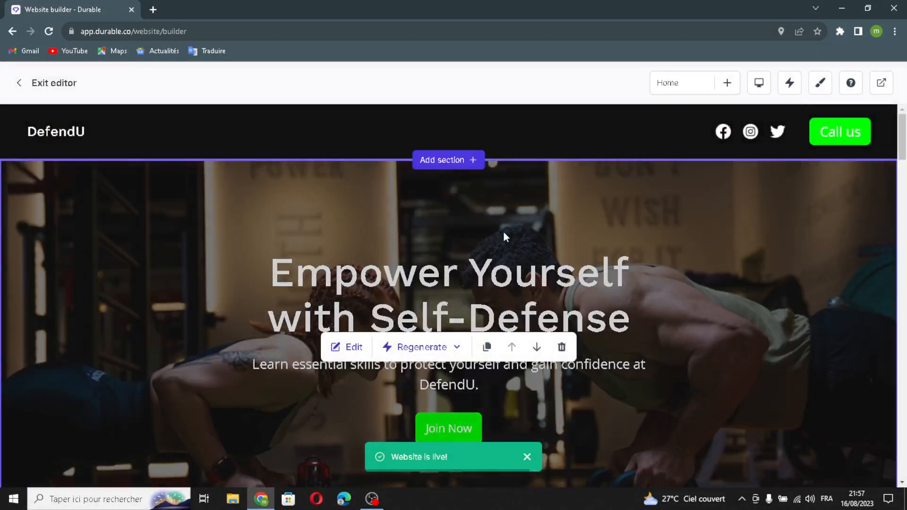
Open the hero banner for editing and regenerate its heading with AI.
{"action": "scroll", "coordinate": [648, 282], "scroll_direction": "down", "scroll_amount": 3}
{"action": "scroll", "coordinate": [434, 230], "scroll_direction": "up", "scroll_amount": 1}
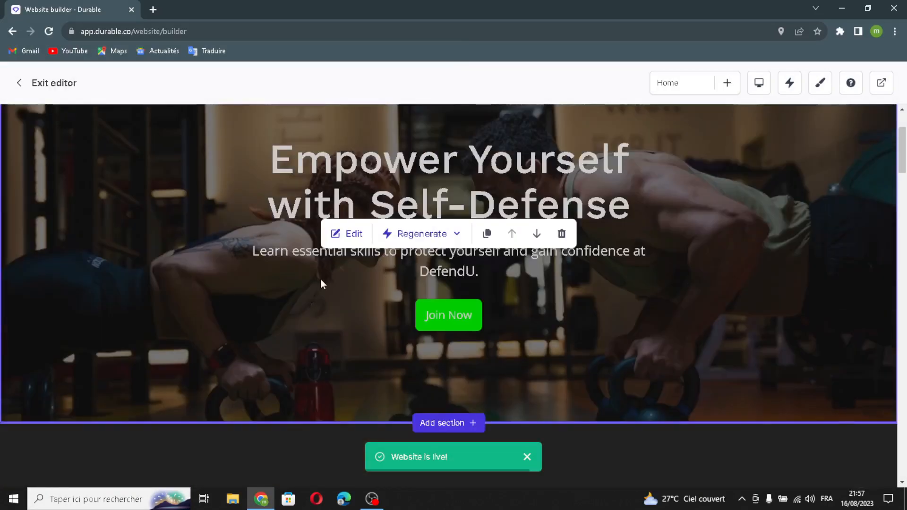
{"action": "left_click", "coordinate": [347, 233]}
{"action": "left_click", "coordinate": [860, 182]}
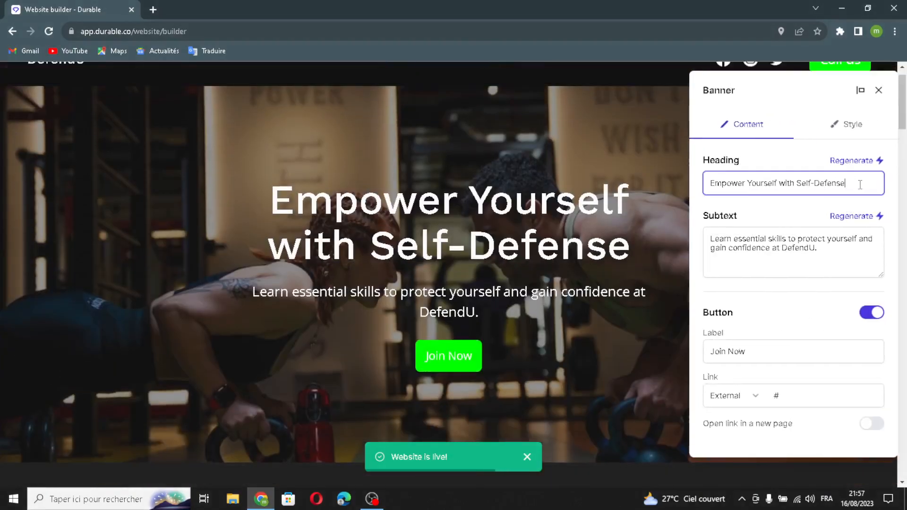
{"action": "left_click_drag", "start_coordinate": [859, 178], "coordinate": [760, 184]}
{"action": "left_click", "coordinate": [854, 177]}
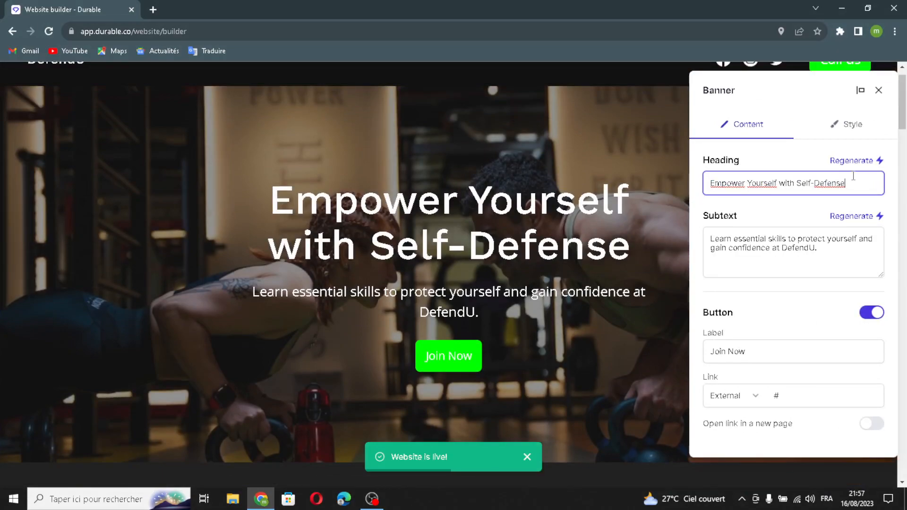
{"action": "left_click", "coordinate": [851, 161]}
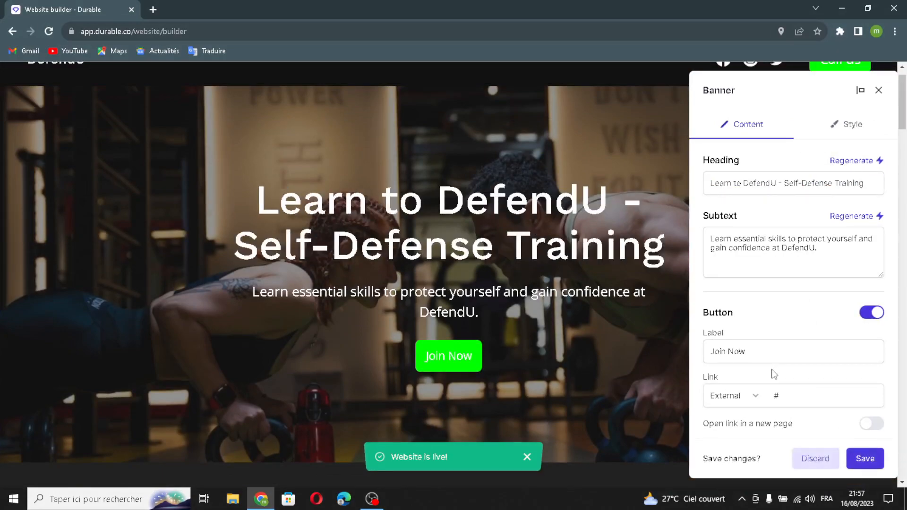
Regenerate the banner's subtext with AI.
{"action": "left_click", "coordinate": [813, 250]}
{"action": "left_click_drag", "start_coordinate": [814, 250], "coordinate": [708, 231]}
{"action": "left_click", "coordinate": [840, 257]}
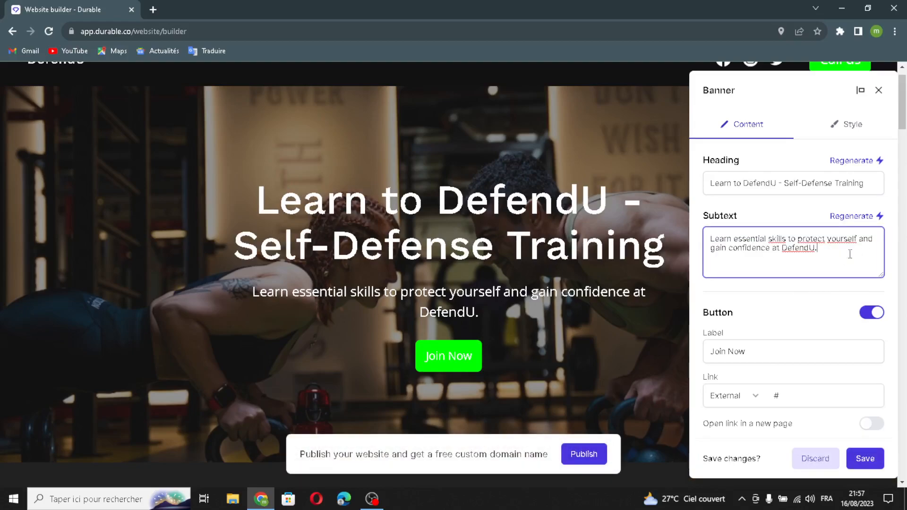
{"action": "left_click", "coordinate": [850, 217]}
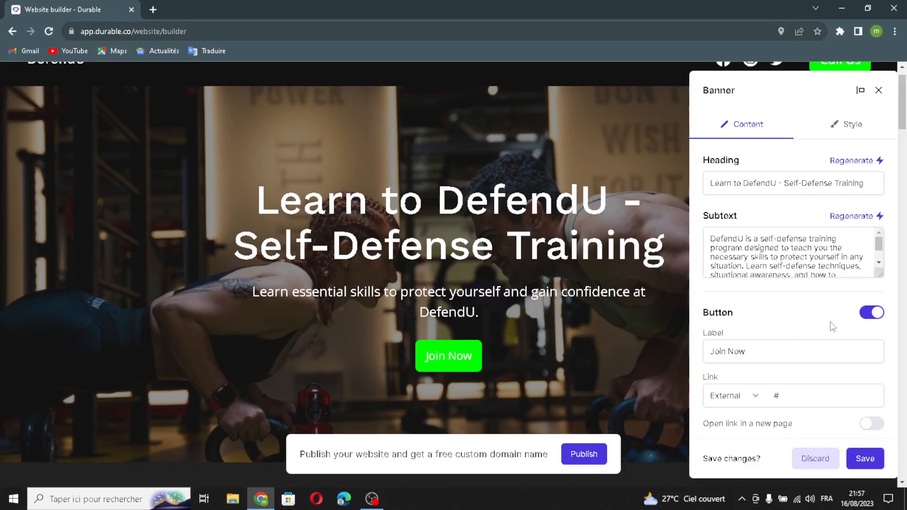
Check the banner's button label and link, and save the banner changes.
{"action": "mouse_move", "coordinate": [757, 349]}
{"action": "left_mouse_down"}
{"action": "mouse_move", "coordinate": [788, 344]}
{"action": "mouse_move", "coordinate": [720, 352]}
{"action": "mouse_move", "coordinate": [792, 357]}
{"action": "mouse_move", "coordinate": [766, 356]}
{"action": "left_mouse_up"}
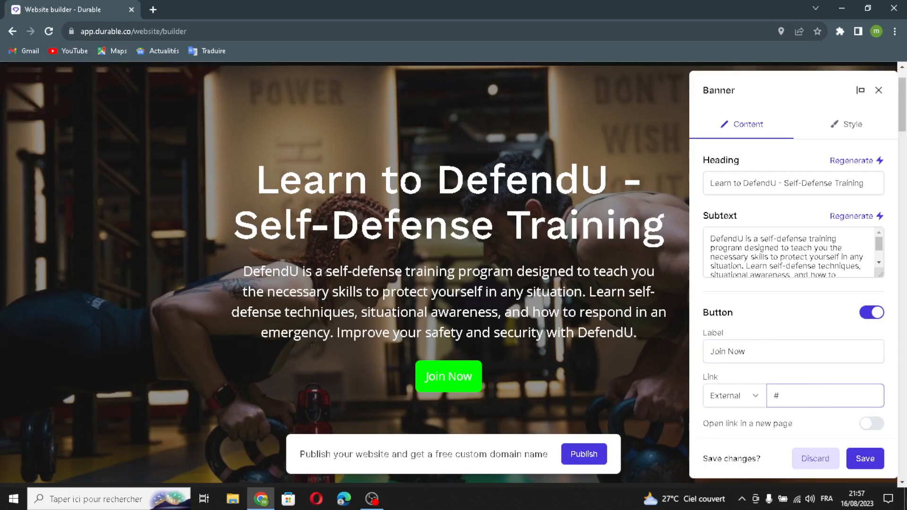
{"action": "left_click", "coordinate": [864, 457]}
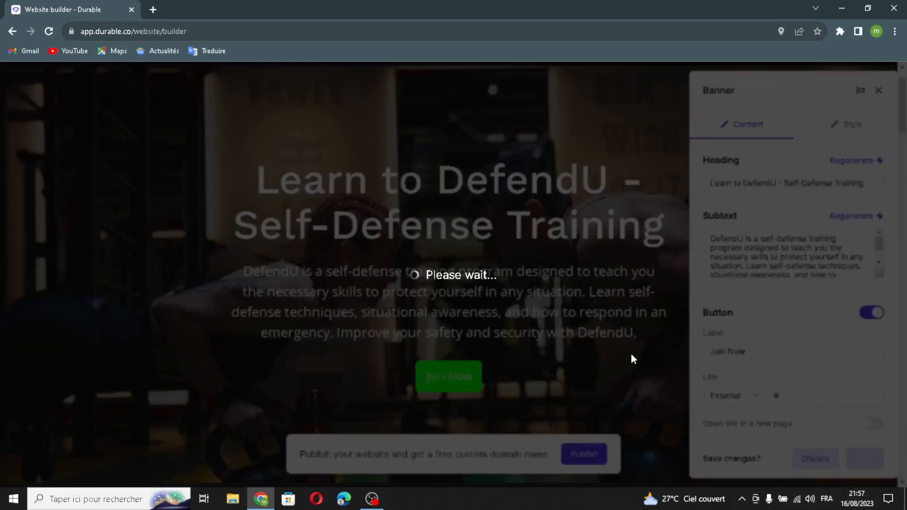
Open the Advanced Combat Training section for editing and regenerate its image with AI.
{"action": "scroll", "coordinate": [628, 368], "scroll_direction": "down", "scroll_amount": 3}
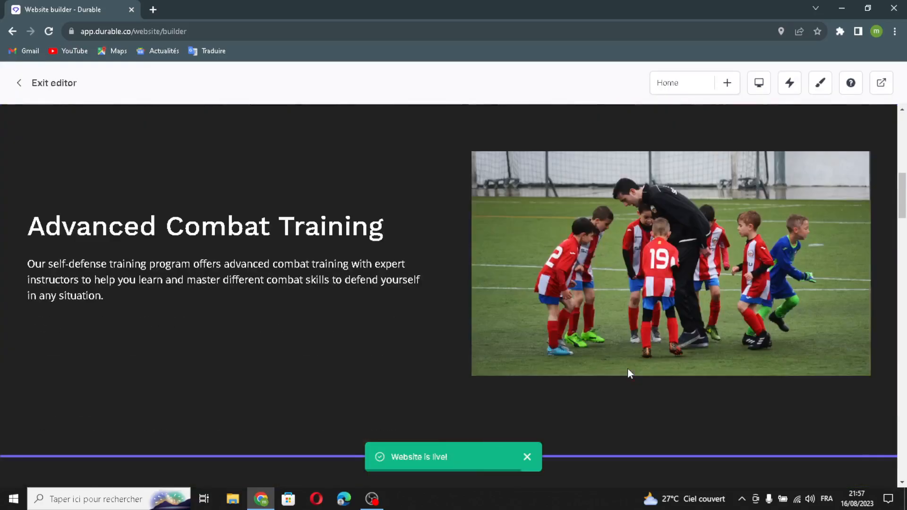
{"action": "left_click", "coordinate": [336, 265]}
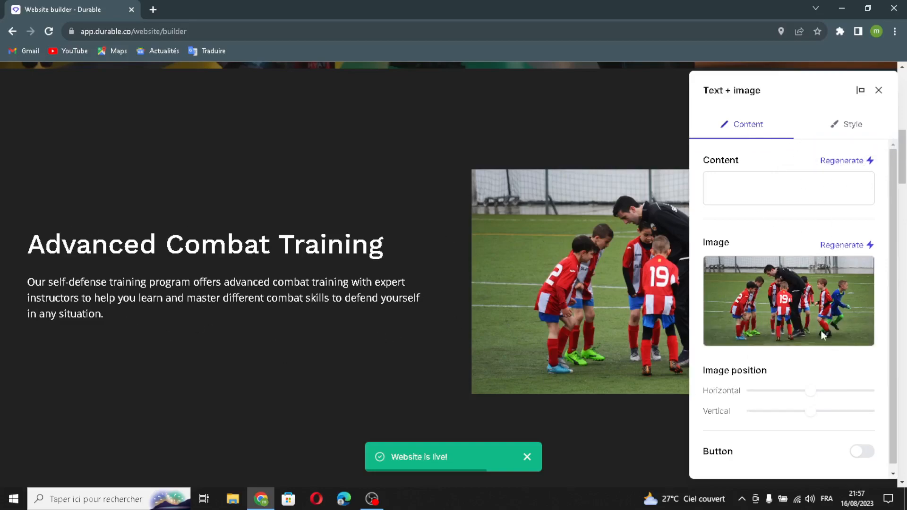
{"action": "left_click", "coordinate": [843, 245]}
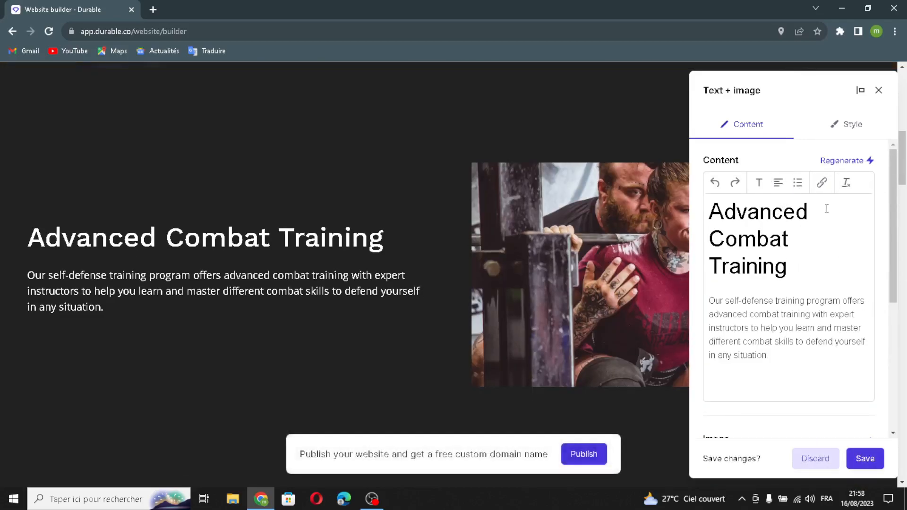
{"action": "scroll", "coordinate": [828, 385], "scroll_direction": "down", "scroll_amount": 5}
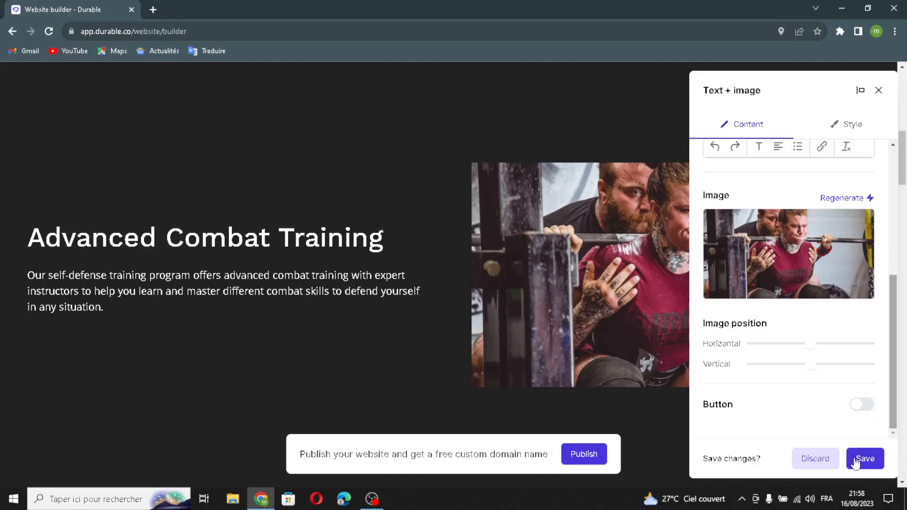
Try out the button option of the Advanced Combat Training section and turn it off again.
{"action": "left_click", "coordinate": [856, 408]}
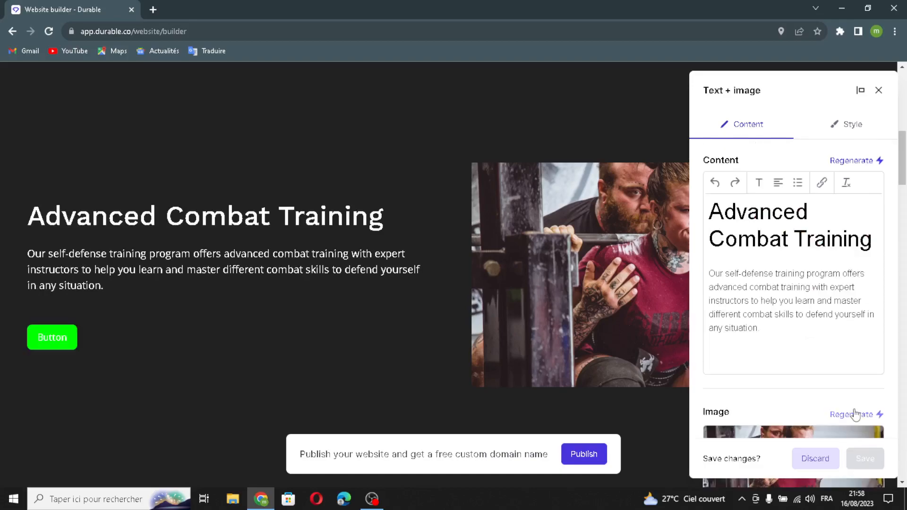
{"action": "scroll", "coordinate": [835, 379], "scroll_direction": "down", "scroll_amount": 5}
{"action": "scroll", "coordinate": [830, 411], "scroll_direction": "down", "scroll_amount": 3}
{"action": "left_click", "coordinate": [773, 314]}
{"action": "left_click", "coordinate": [799, 360]}
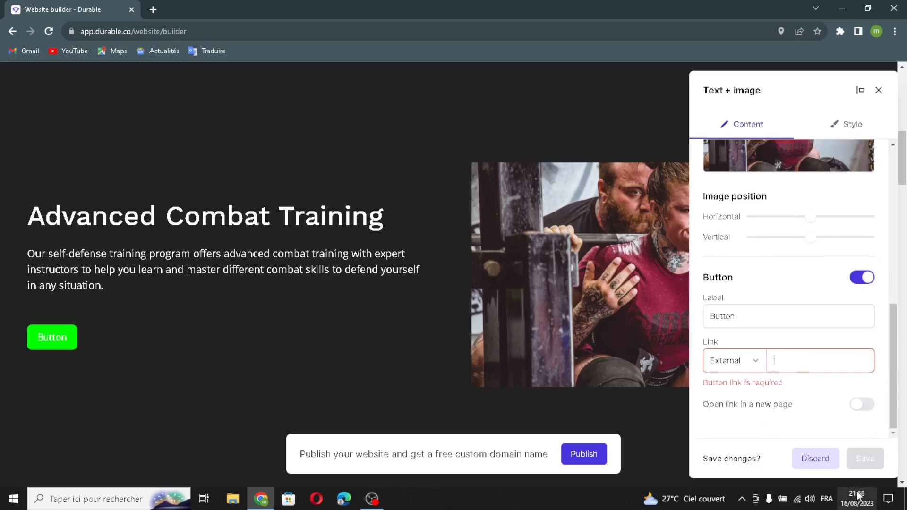
{"action": "left_click", "coordinate": [867, 278]}
{"action": "scroll", "coordinate": [877, 424], "scroll_direction": "down", "scroll_amount": 5}
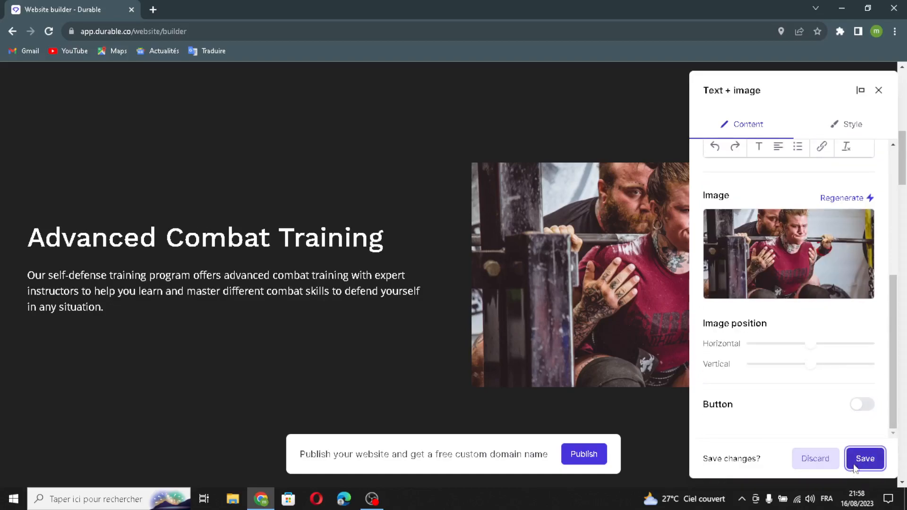
Save the changes to the Advanced Combat Training section.
{"action": "left_click", "coordinate": [865, 458]}
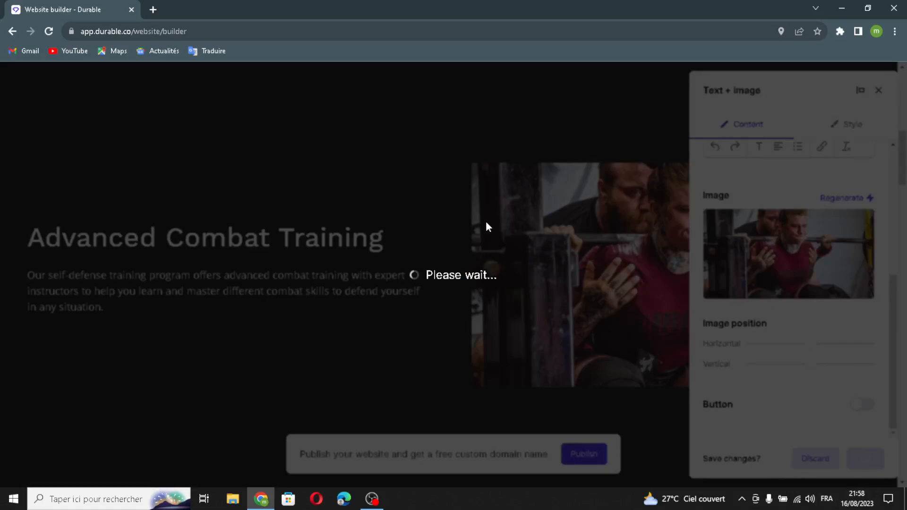
Look at the About us section and its content settings, and close them without making changes.
{"action": "scroll", "coordinate": [487, 227], "scroll_direction": "down", "scroll_amount": 5}
{"action": "scroll", "coordinate": [486, 227], "scroll_direction": "down", "scroll_amount": 2}
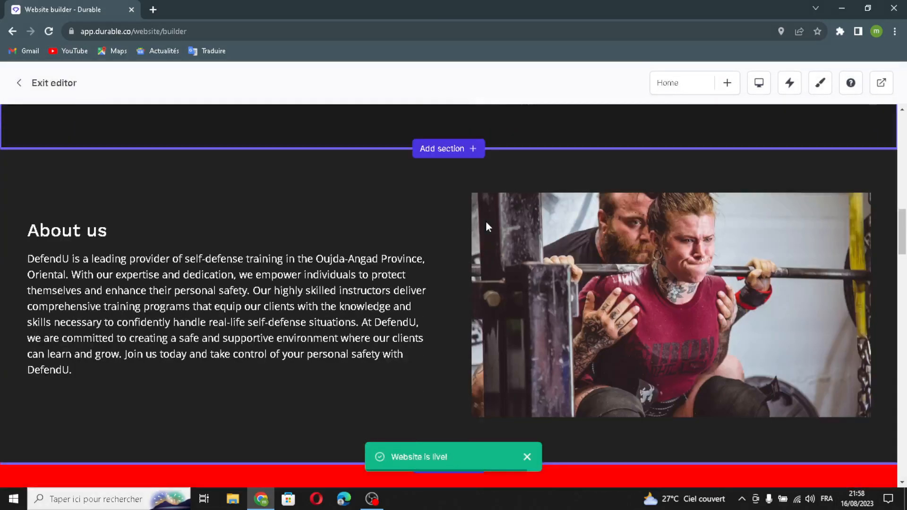
{"action": "left_click", "coordinate": [515, 305]}
{"action": "scroll", "coordinate": [520, 316], "scroll_direction": "down", "scroll_amount": 5}
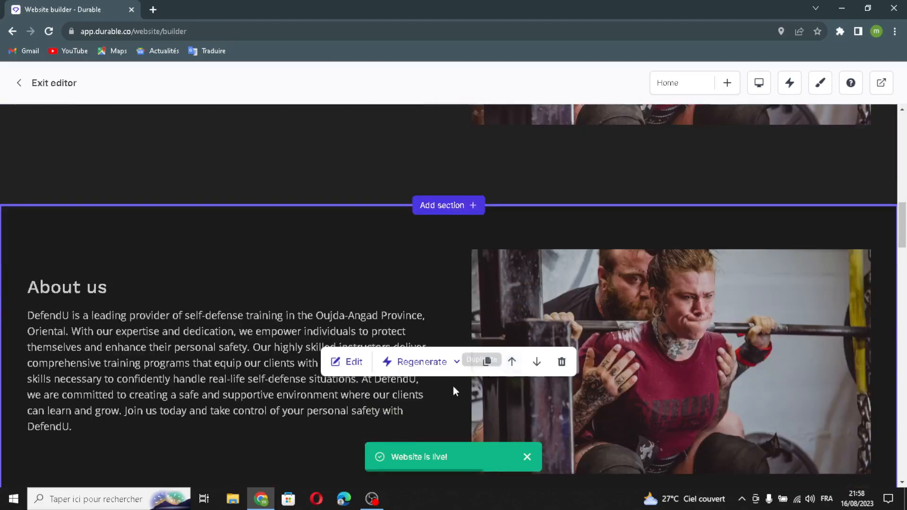
{"action": "scroll", "coordinate": [454, 389], "scroll_direction": "up", "scroll_amount": 4}
{"action": "scroll", "coordinate": [466, 332], "scroll_direction": "down", "scroll_amount": 3}
{"action": "scroll", "coordinate": [469, 345], "scroll_direction": "down", "scroll_amount": 3}
{"action": "scroll", "coordinate": [469, 345], "scroll_direction": "up", "scroll_amount": 3}
{"action": "left_click", "coordinate": [353, 364]}
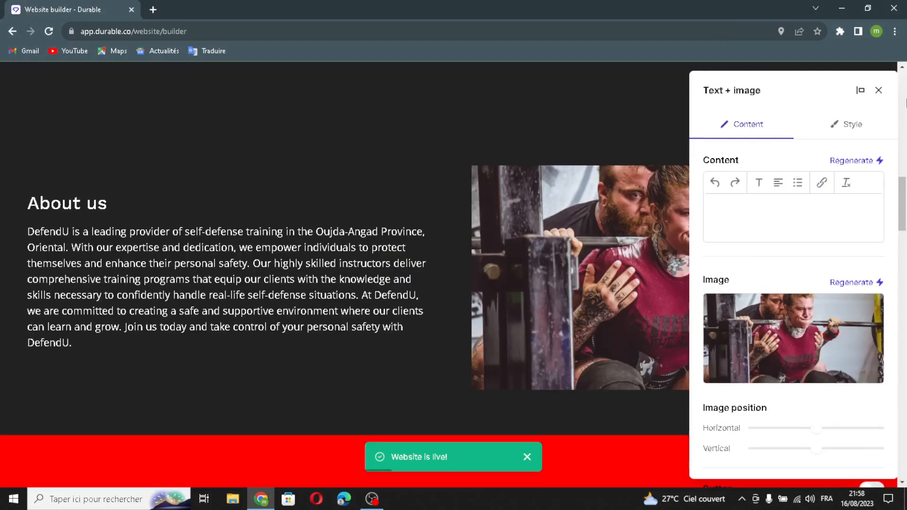
{"action": "left_click", "coordinate": [879, 94]}
Open the Our Services list for editing and go through its heading, display options and list items.
{"action": "scroll", "coordinate": [682, 271], "scroll_direction": "down", "scroll_amount": 7}
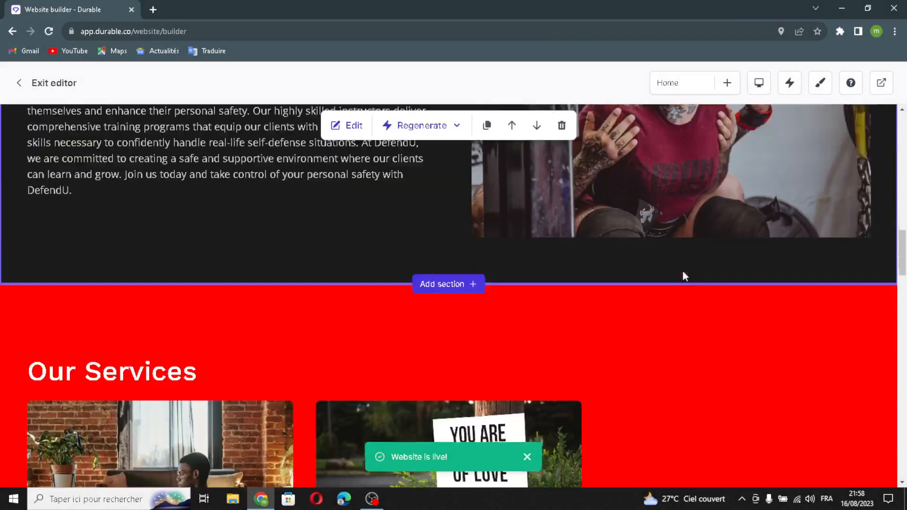
{"action": "scroll", "coordinate": [390, 299], "scroll_direction": "down", "scroll_amount": 2}
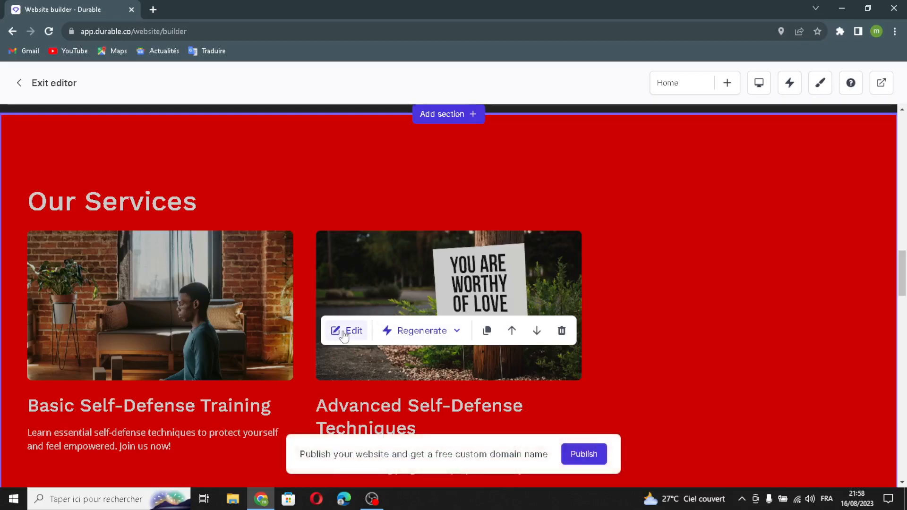
{"action": "scroll", "coordinate": [338, 329], "scroll_direction": "down", "scroll_amount": 4}
{"action": "scroll", "coordinate": [431, 325], "scroll_direction": "up", "scroll_amount": 3}
{"action": "left_click", "coordinate": [348, 271]}
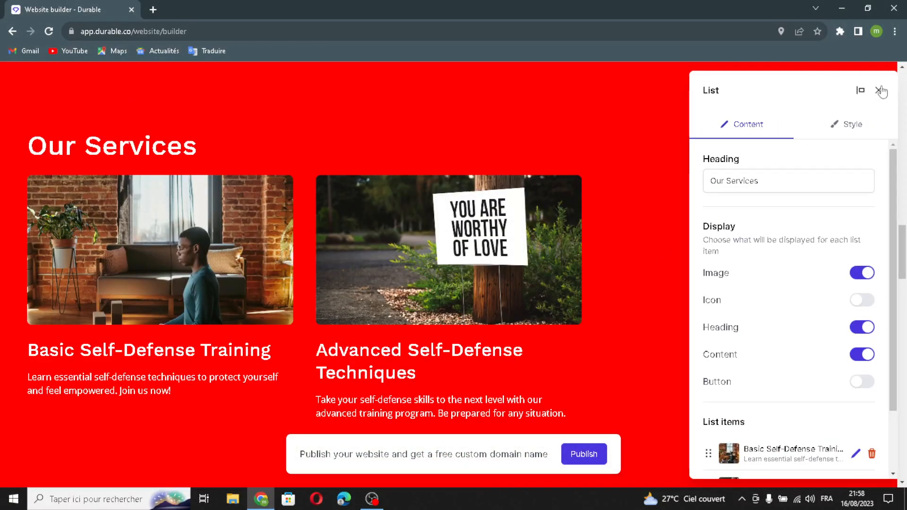
{"action": "left_click", "coordinate": [784, 175]}
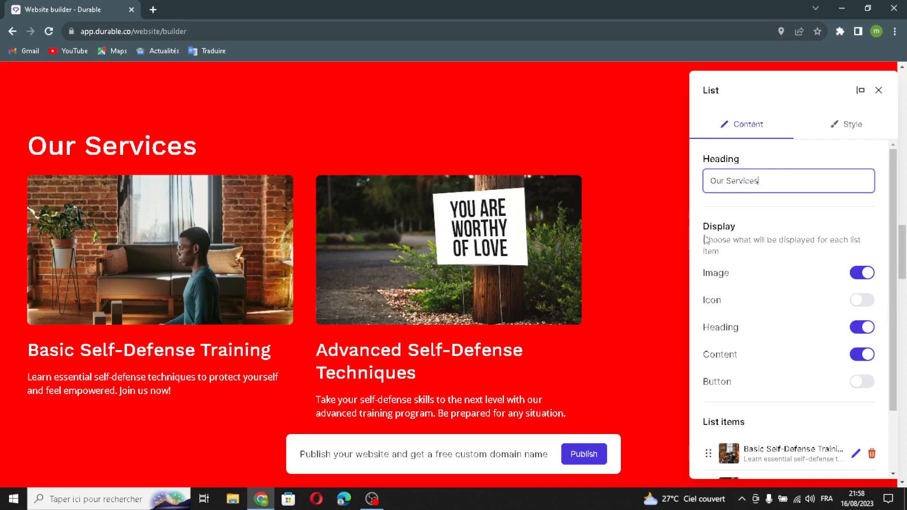
{"action": "scroll", "coordinate": [772, 337], "scroll_direction": "down", "scroll_amount": 1}
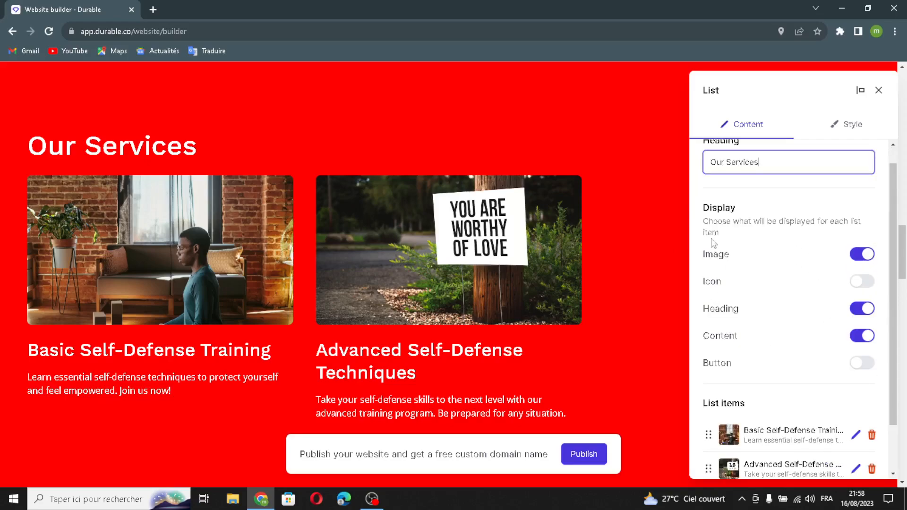
{"action": "left_click_drag", "start_coordinate": [774, 225], "coordinate": [751, 242]}
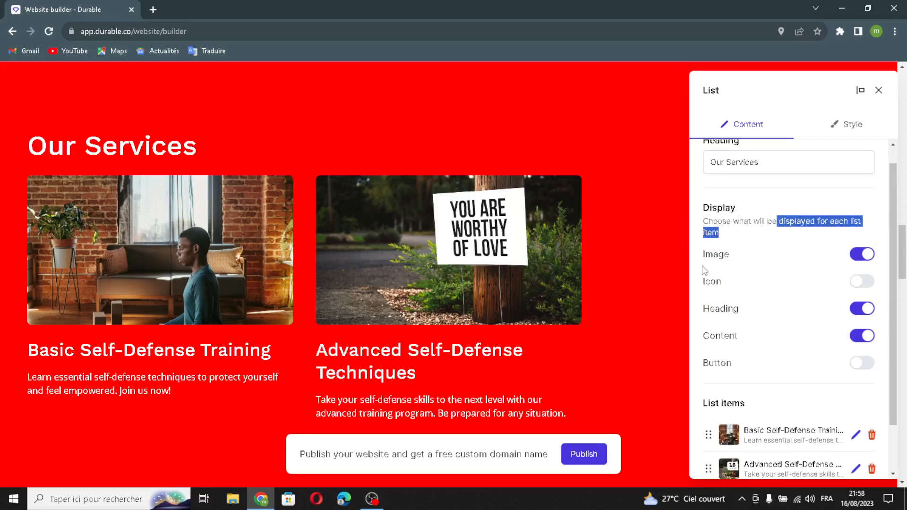
{"action": "left_click", "coordinate": [793, 240]}
{"action": "scroll", "coordinate": [826, 380], "scroll_direction": "down", "scroll_amount": 1}
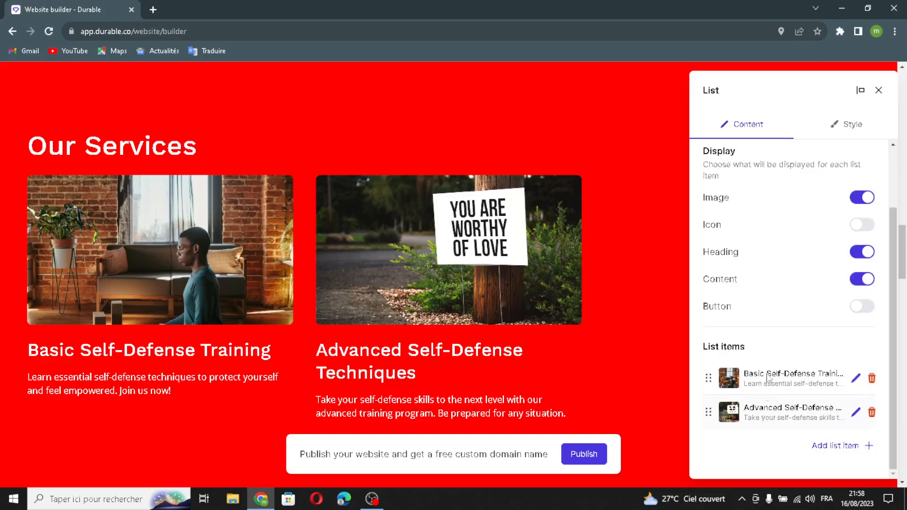
Add a list item to Our Services with an AI-generated image, title and content, and save the section.
{"action": "left_click", "coordinate": [833, 446]}
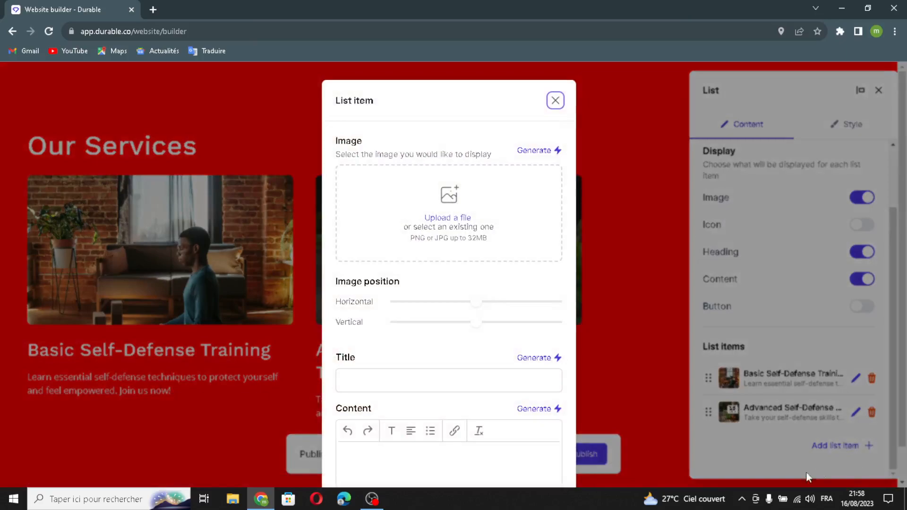
{"action": "left_click", "coordinate": [538, 151]}
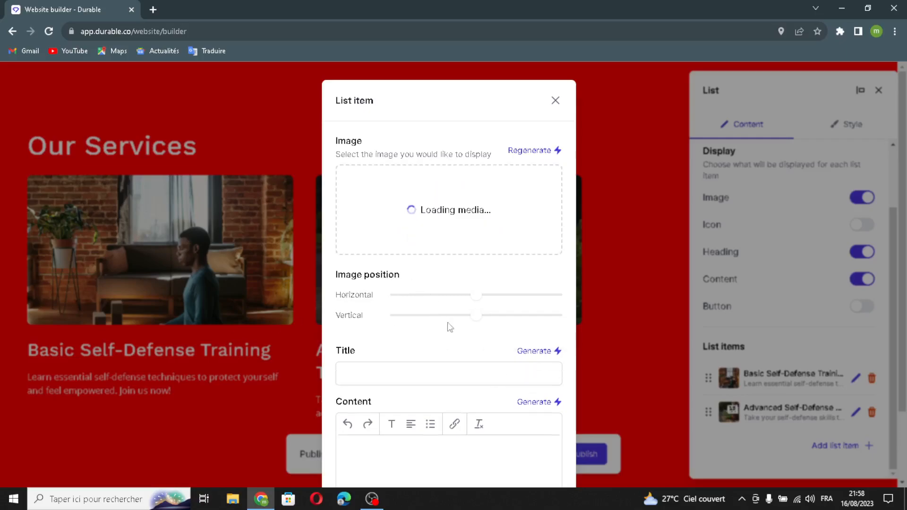
{"action": "left_click", "coordinate": [525, 352]}
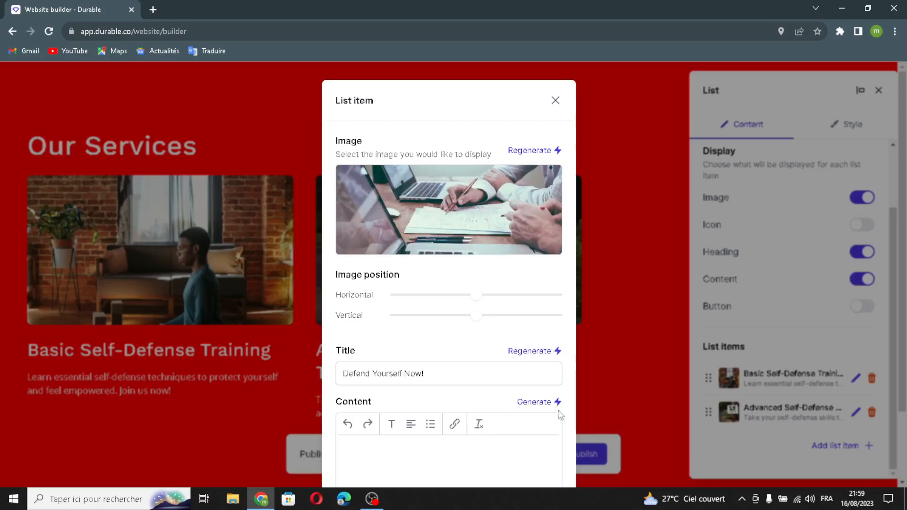
{"action": "left_click", "coordinate": [537, 402]}
{"action": "scroll", "coordinate": [527, 453], "scroll_direction": "down", "scroll_amount": 2}
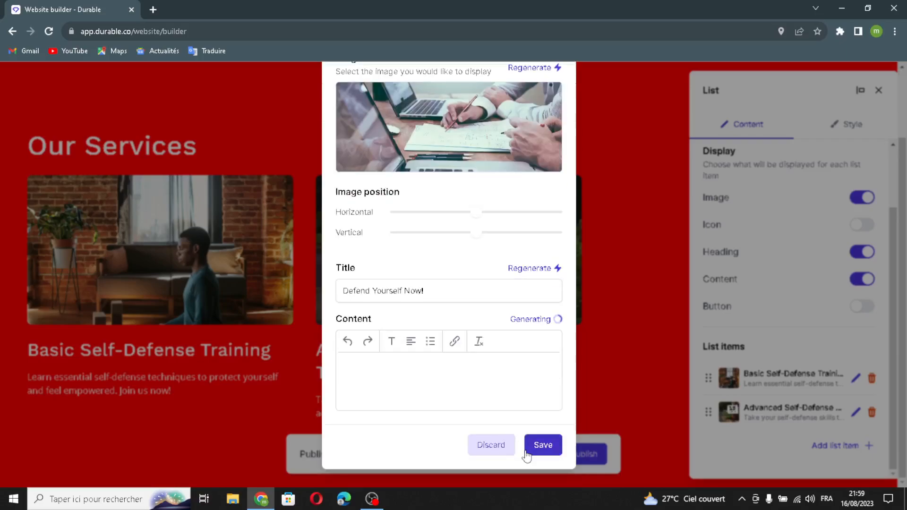
{"action": "scroll", "coordinate": [527, 451], "scroll_direction": "down", "scroll_amount": 2}
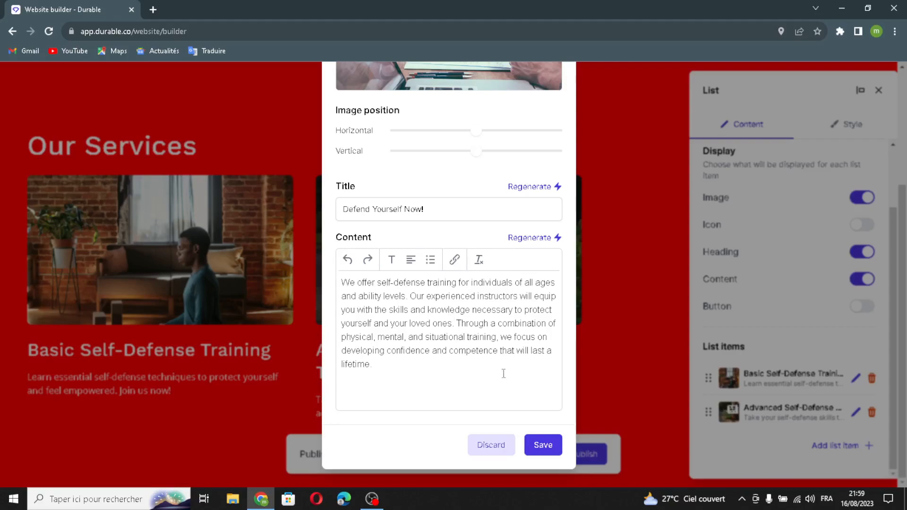
{"action": "left_click", "coordinate": [542, 452]}
{"action": "left_click", "coordinate": [859, 459]}
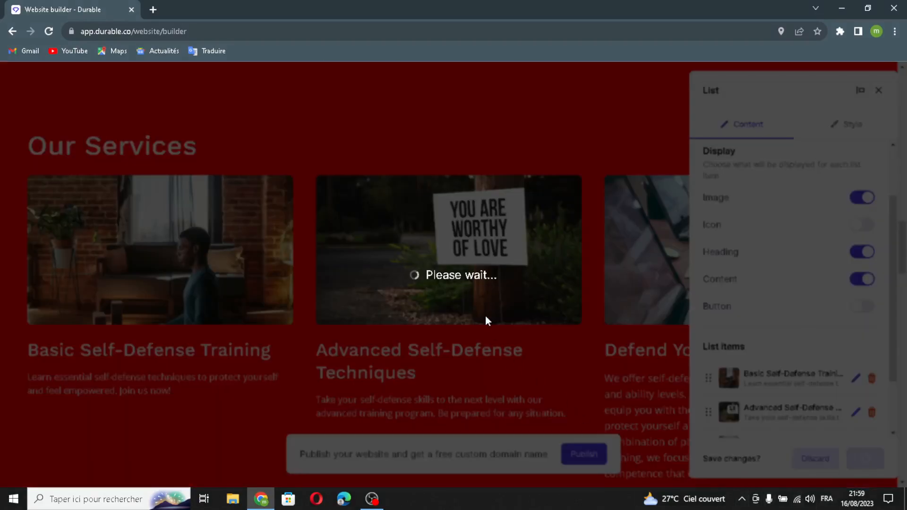
Add a testimonial with an AI-generated quote and author name to the testimonials section, and save it.
{"action": "scroll", "coordinate": [486, 321], "scroll_direction": "down", "scroll_amount": 7}
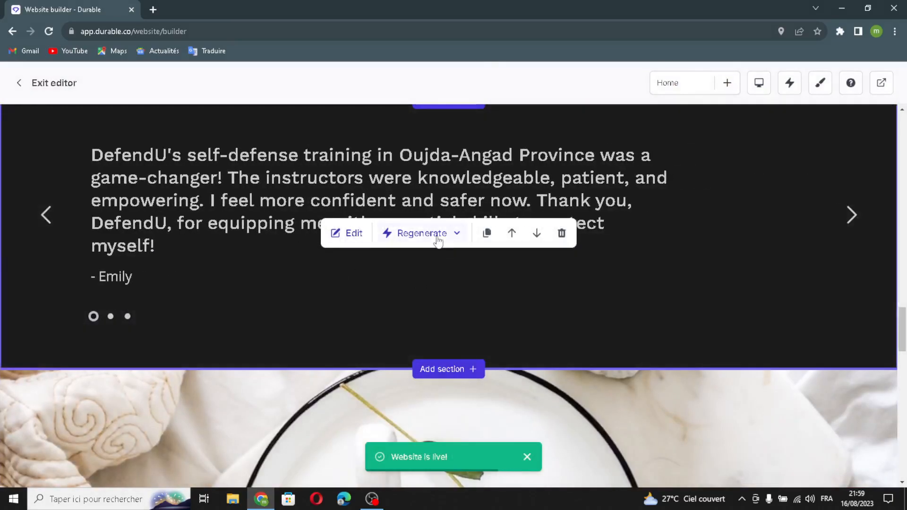
{"action": "left_click", "coordinate": [348, 236]}
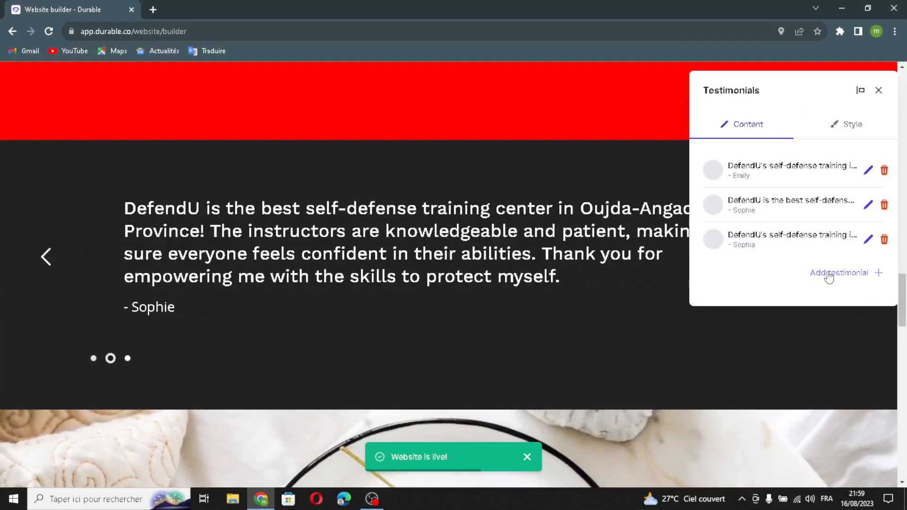
{"action": "left_click", "coordinate": [829, 273]}
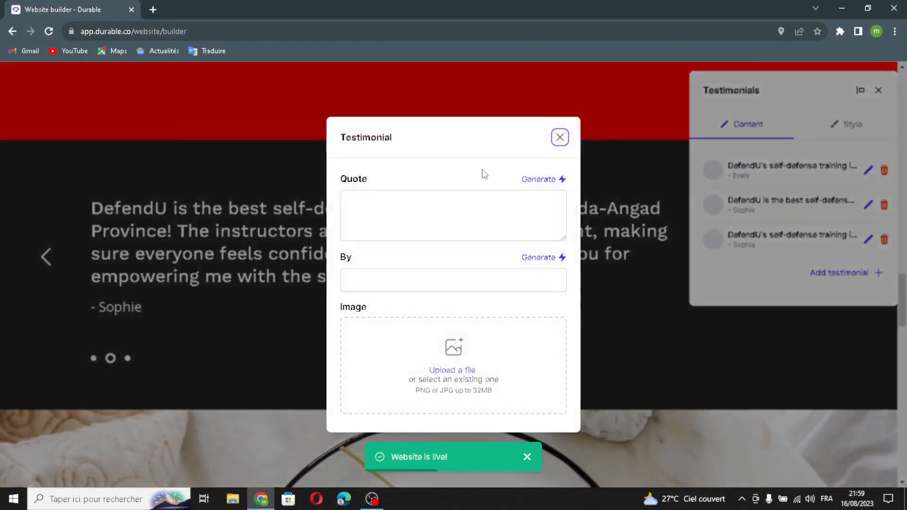
{"action": "left_click", "coordinate": [536, 179]}
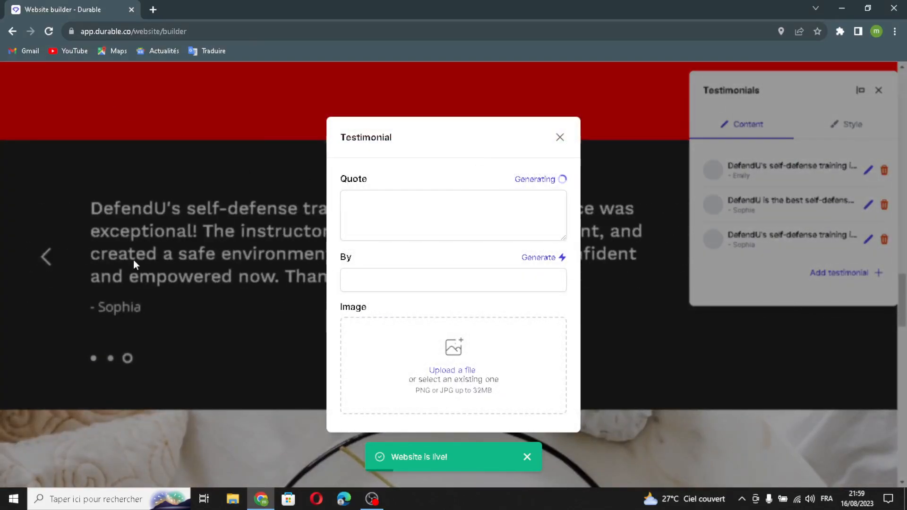
{"action": "left_click", "coordinate": [539, 235]}
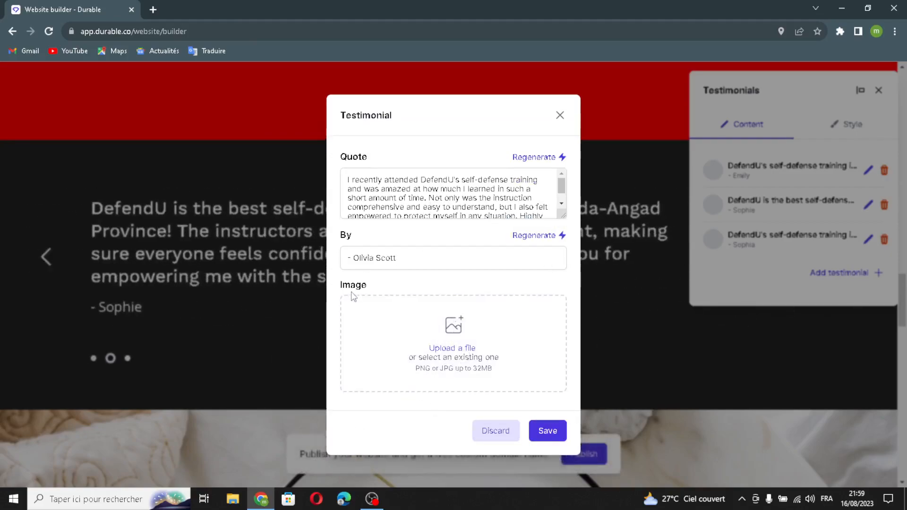
{"action": "left_click", "coordinate": [558, 442]}
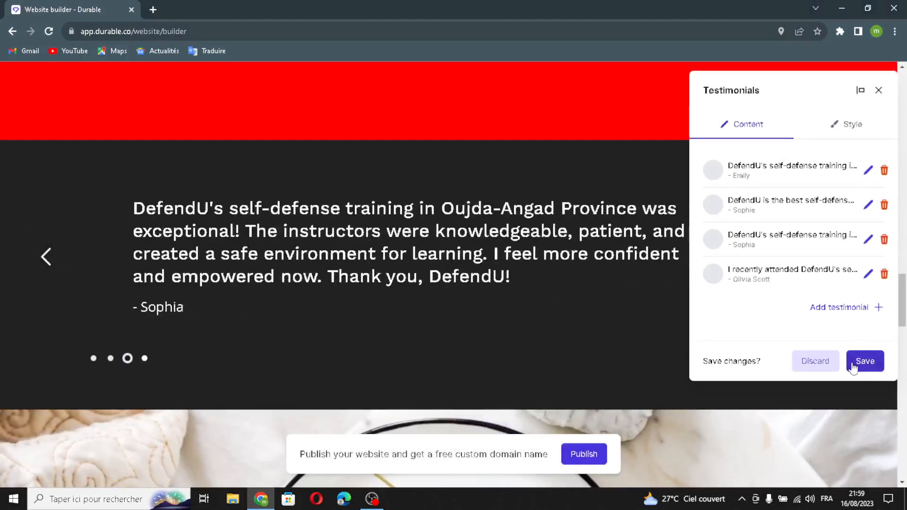
{"action": "left_click", "coordinate": [849, 366]}
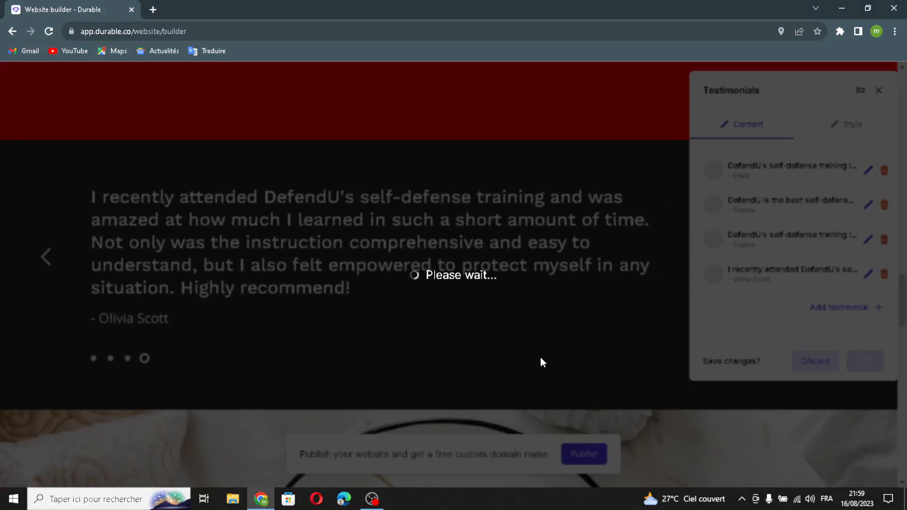
Regenerate the picture in the image section below the testimonials with AI and save the section.
{"action": "scroll", "coordinate": [540, 357], "scroll_direction": "down", "scroll_amount": 6}
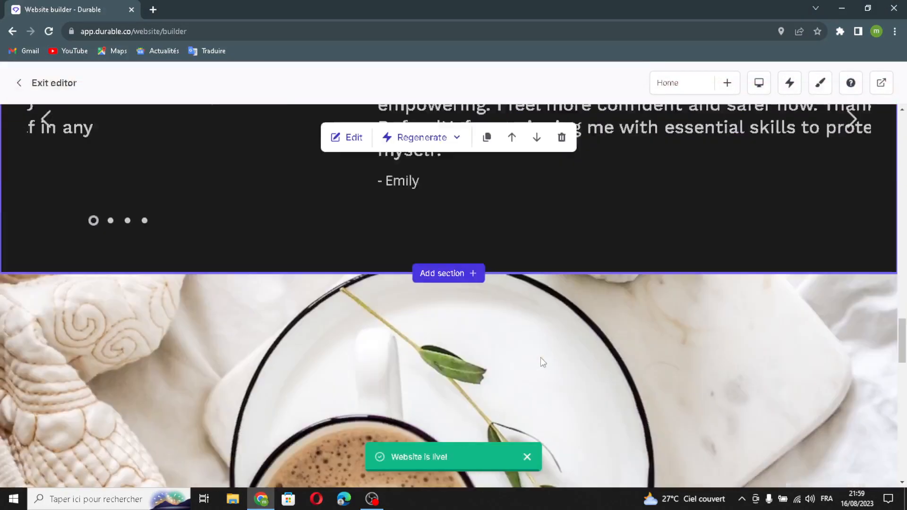
{"action": "scroll", "coordinate": [540, 358], "scroll_direction": "down", "scroll_amount": 5}
{"action": "scroll", "coordinate": [540, 357], "scroll_direction": "up", "scroll_amount": 4}
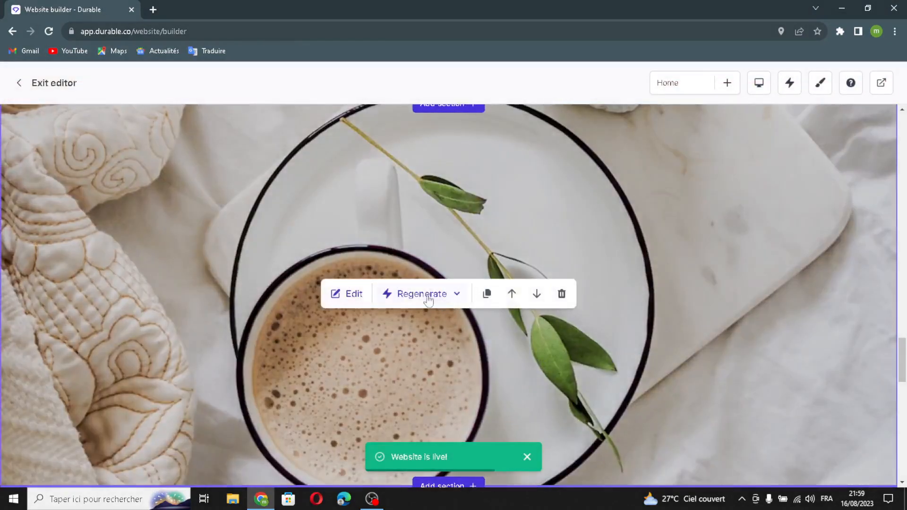
{"action": "left_click", "coordinate": [334, 294]}
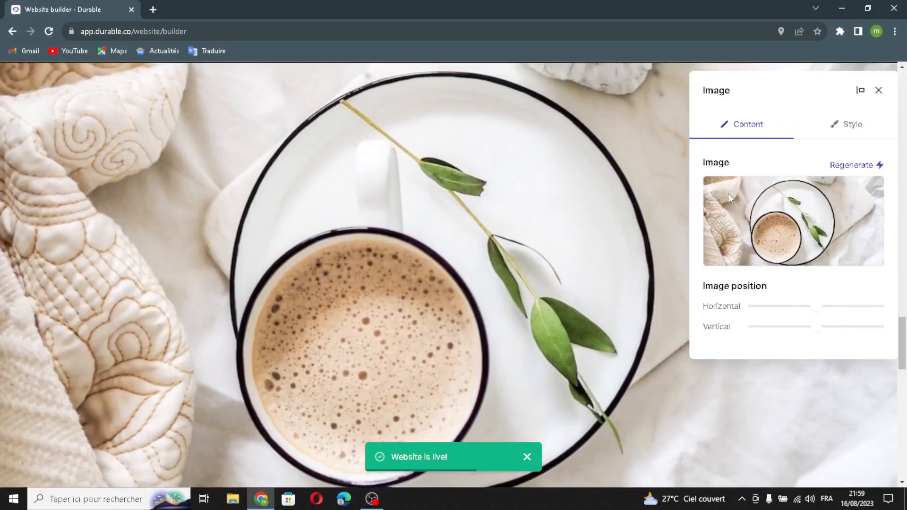
{"action": "left_click", "coordinate": [858, 167]}
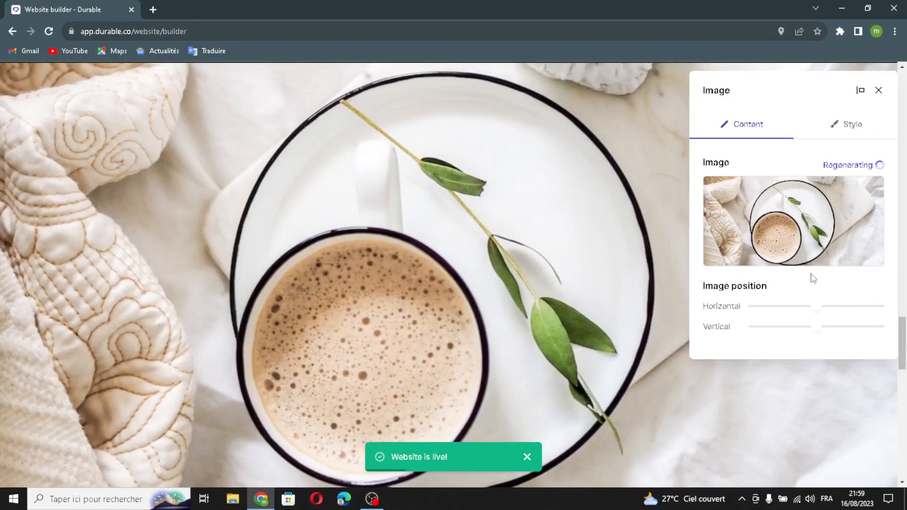
{"action": "mouse_move", "coordinate": [812, 258]}
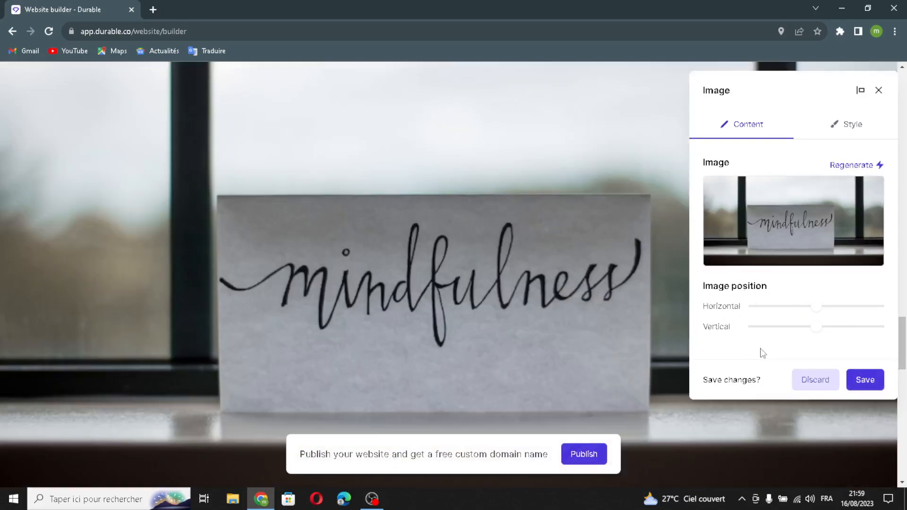
{"action": "left_click", "coordinate": [858, 384]}
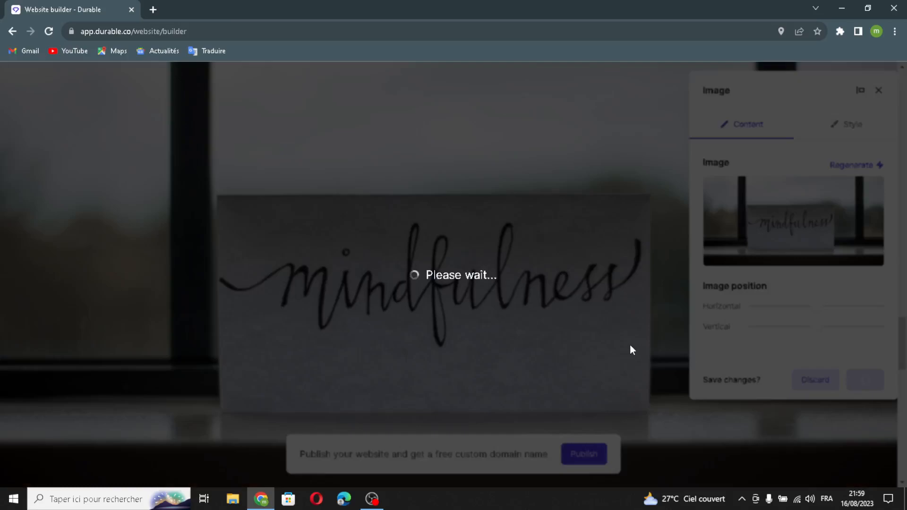
Open the Contact Us Now form section for editing and regenerate its heading and text with AI.
{"action": "scroll", "coordinate": [630, 344], "scroll_direction": "down", "scroll_amount": 8}
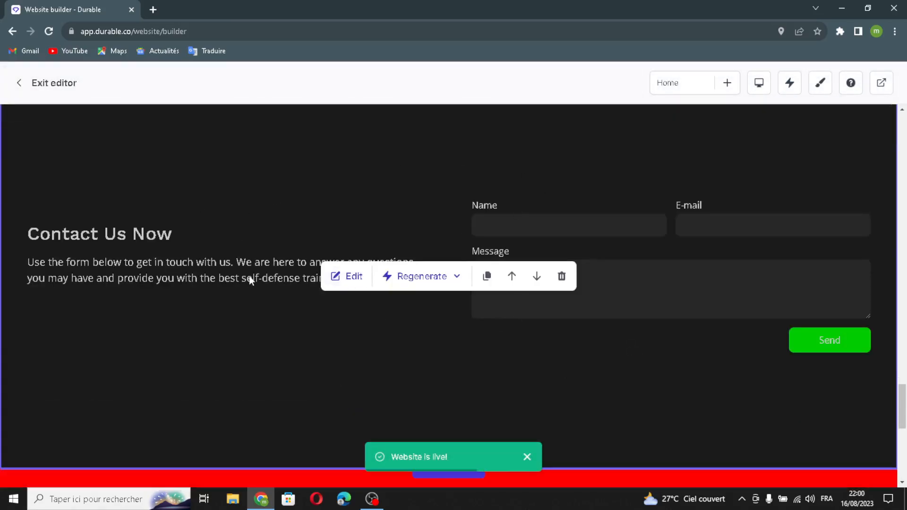
{"action": "left_click", "coordinate": [331, 277]}
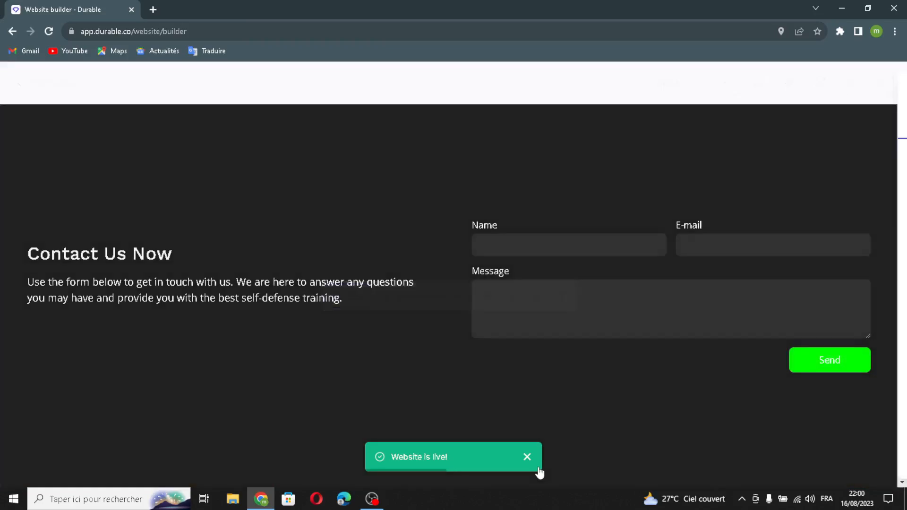
{"action": "left_click", "coordinate": [860, 160]}
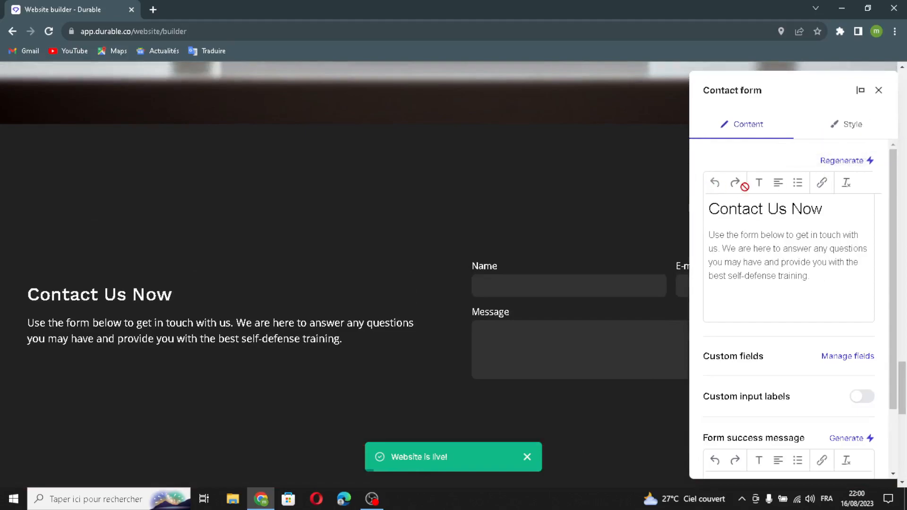
{"action": "left_click", "coordinate": [850, 162]}
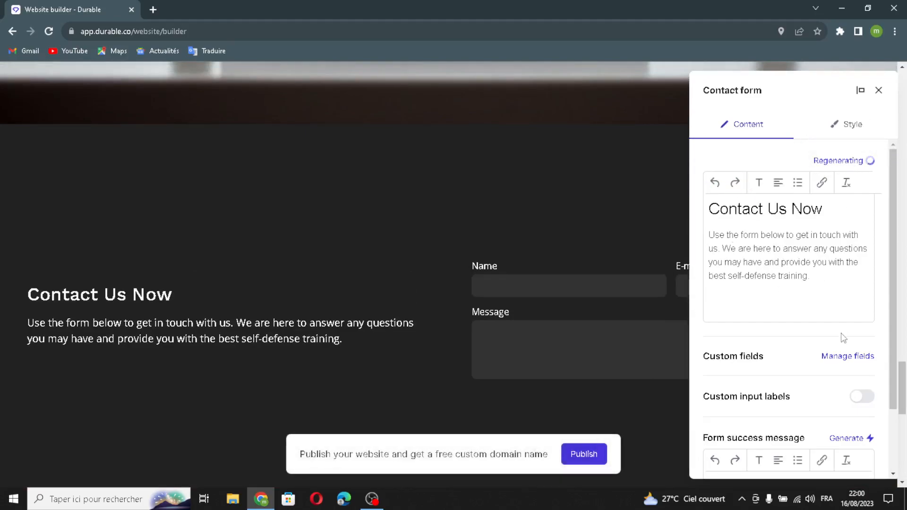
Look at the contact form's custom fields and close them without adding one.
{"action": "scroll", "coordinate": [844, 381], "scroll_direction": "down", "scroll_amount": 1}
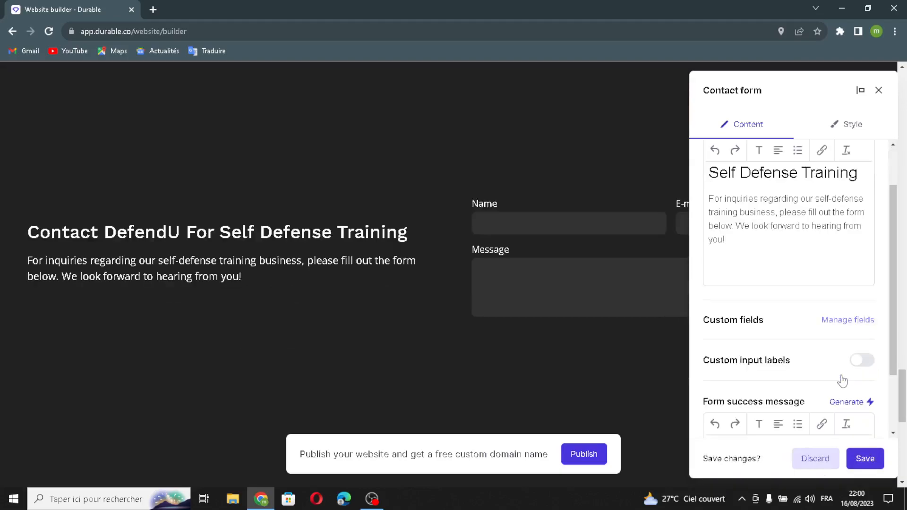
{"action": "left_click", "coordinate": [851, 320]}
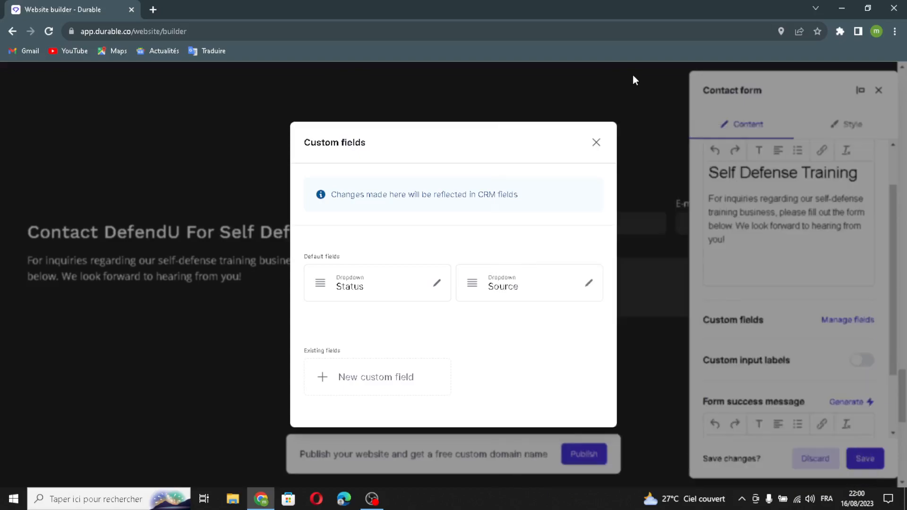
{"action": "left_click", "coordinate": [596, 142]}
Turn on custom input labels for the contact form, keep the default labels, and save the section.
{"action": "scroll", "coordinate": [784, 369], "scroll_direction": "down", "scroll_amount": 1}
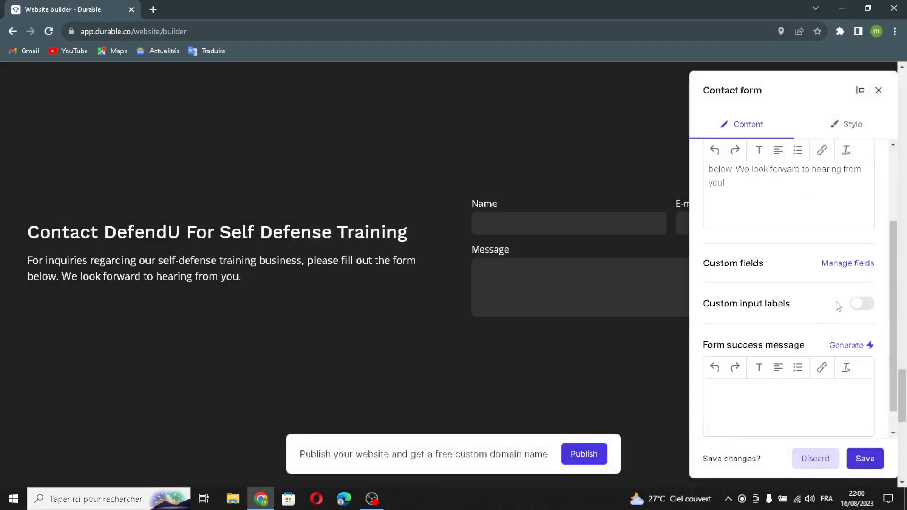
{"action": "left_click", "coordinate": [862, 305]}
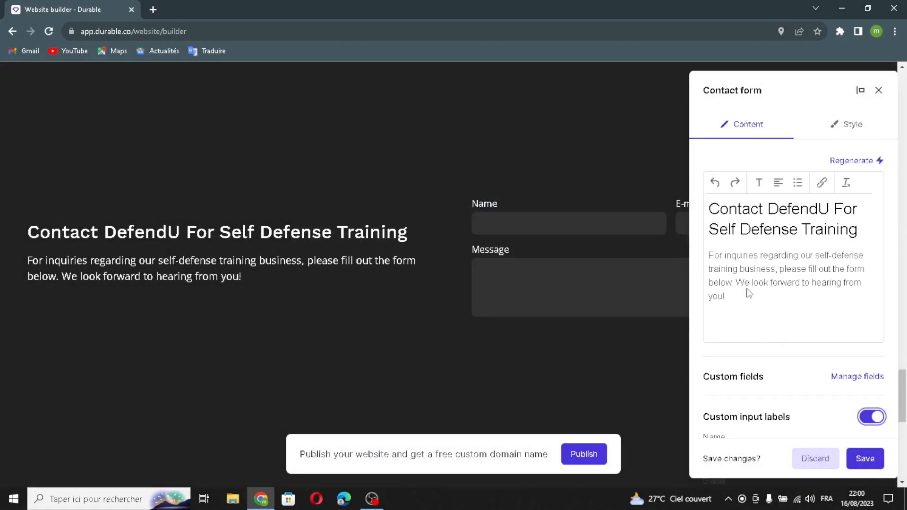
{"action": "scroll", "coordinate": [779, 354], "scroll_direction": "down", "scroll_amount": 4}
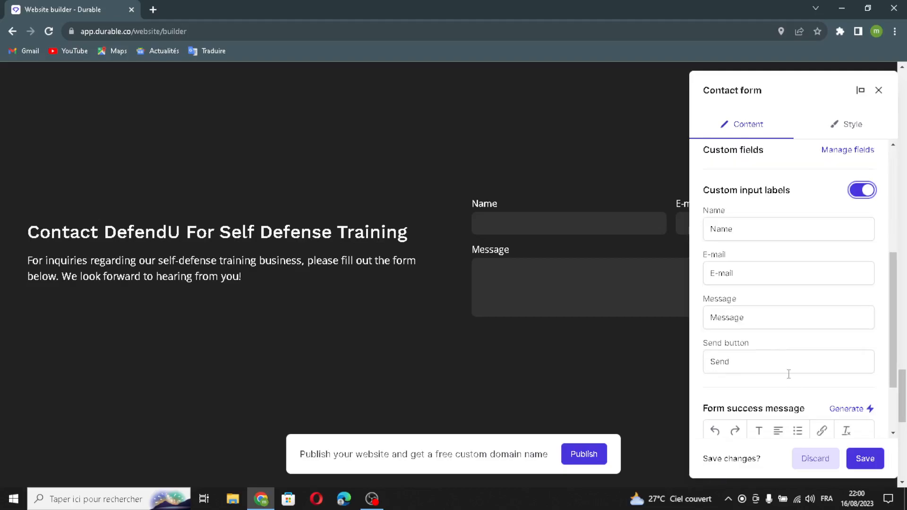
{"action": "left_click", "coordinate": [867, 319]}
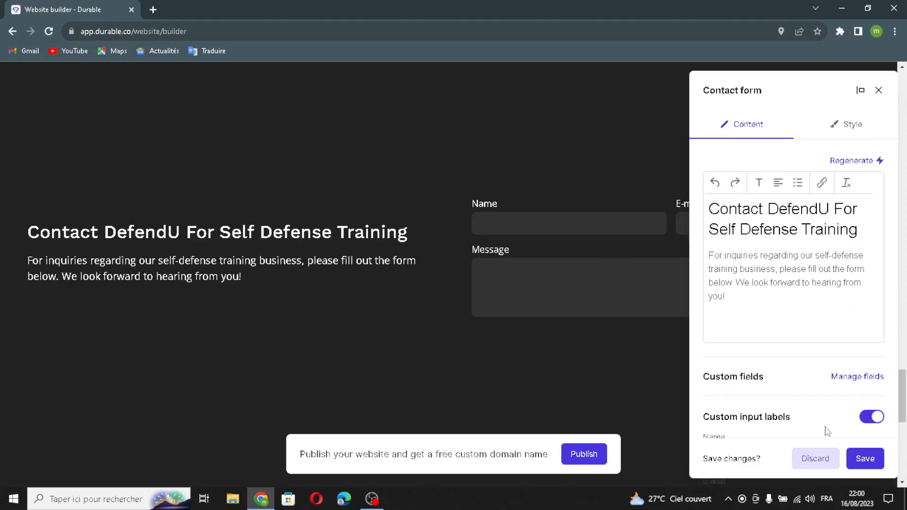
{"action": "left_click", "coordinate": [867, 458]}
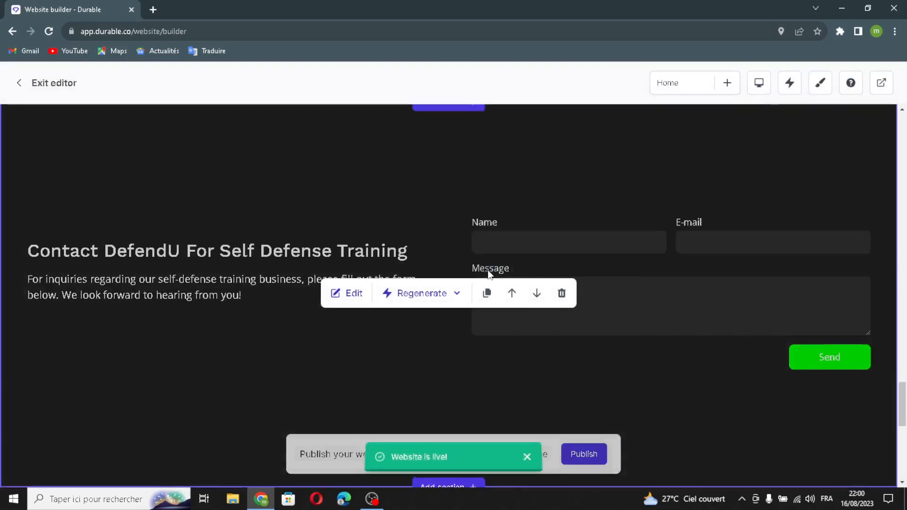
Open the Location section for editing and go through its heading and business address.
{"action": "scroll", "coordinate": [520, 305], "scroll_direction": "down", "scroll_amount": 5}
{"action": "scroll", "coordinate": [522, 307], "scroll_direction": "down", "scroll_amount": 5}
{"action": "scroll", "coordinate": [455, 332], "scroll_direction": "up", "scroll_amount": 1}
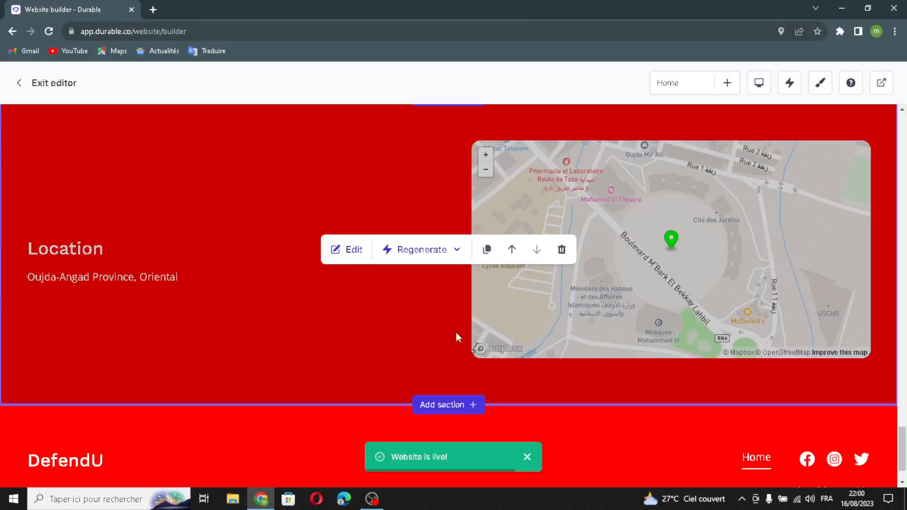
{"action": "left_click", "coordinate": [349, 249]}
{"action": "left_click", "coordinate": [748, 182]}
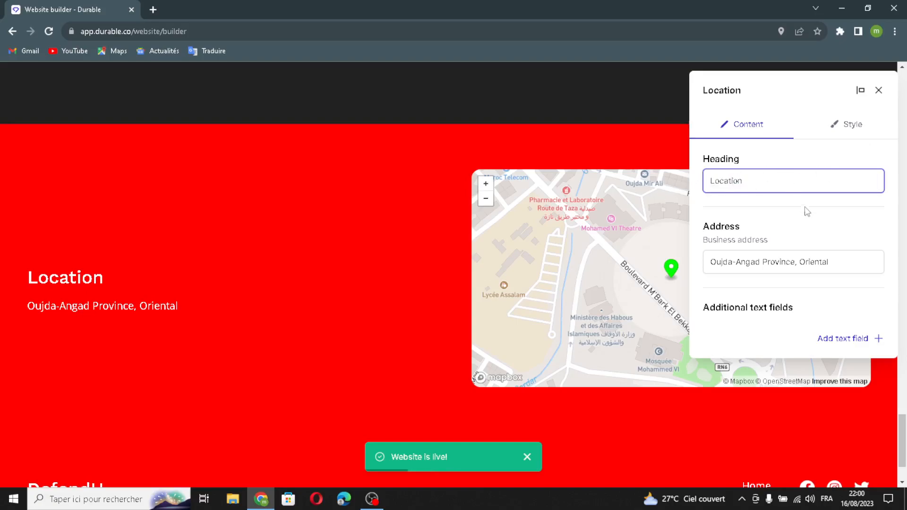
{"action": "left_click", "coordinate": [849, 261]}
{"action": "left_click", "coordinate": [861, 267]}
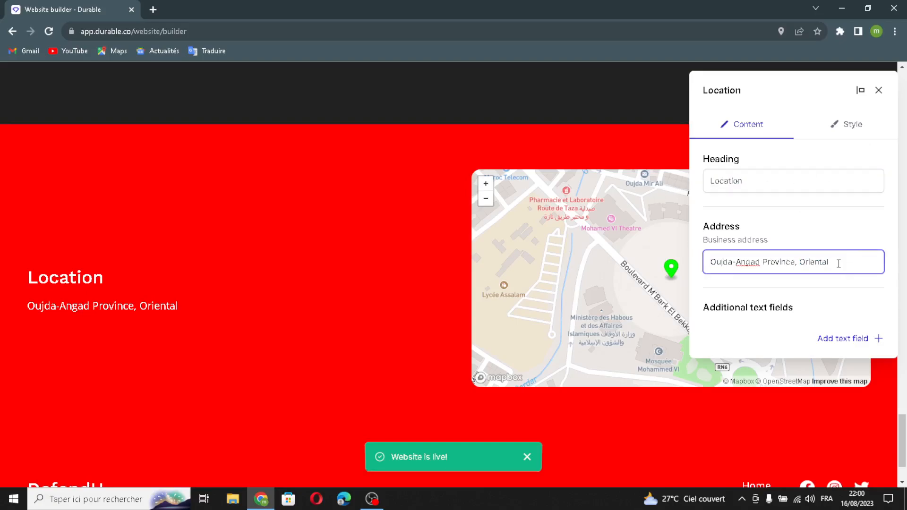
Look at the title and content options for an additional Location text field, and close the section settings without adding one.
{"action": "left_click", "coordinate": [869, 338]}
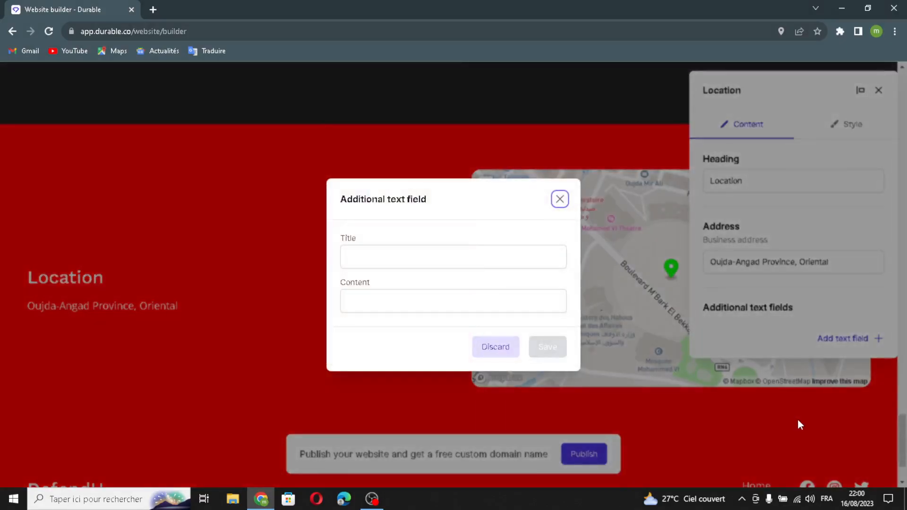
{"action": "left_click", "coordinate": [494, 253]}
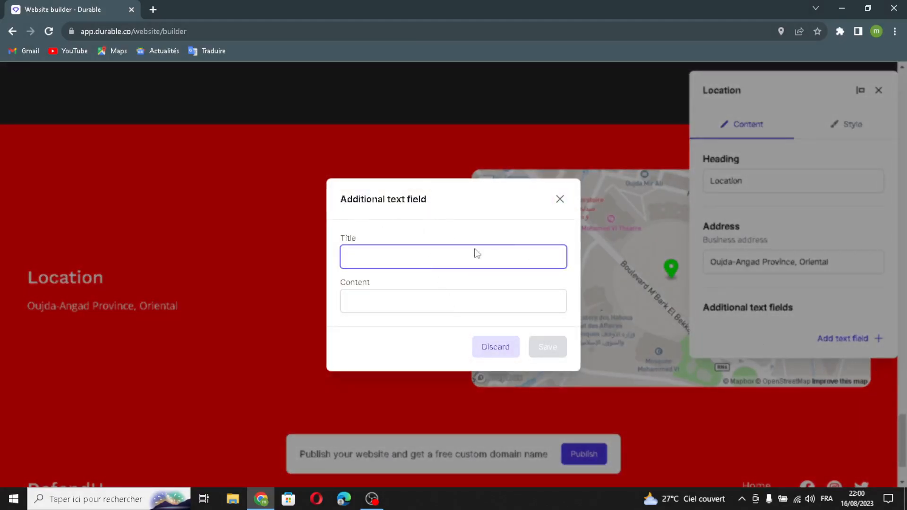
{"action": "left_click", "coordinate": [415, 299]}
{"action": "left_click", "coordinate": [560, 199]}
{"action": "left_click", "coordinate": [878, 90]}
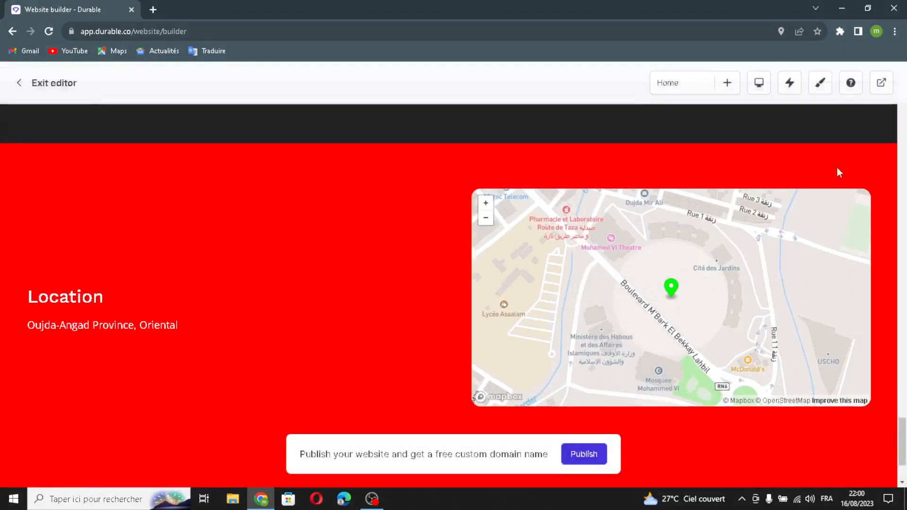
Open the website footer for editing, turn on its logo option with Upload file as source, and go through the additional details.
{"action": "scroll", "coordinate": [775, 248], "scroll_direction": "down", "scroll_amount": 2}
{"action": "scroll", "coordinate": [755, 253], "scroll_direction": "up", "scroll_amount": 5}
{"action": "scroll", "coordinate": [751, 257], "scroll_direction": "down", "scroll_amount": 5}
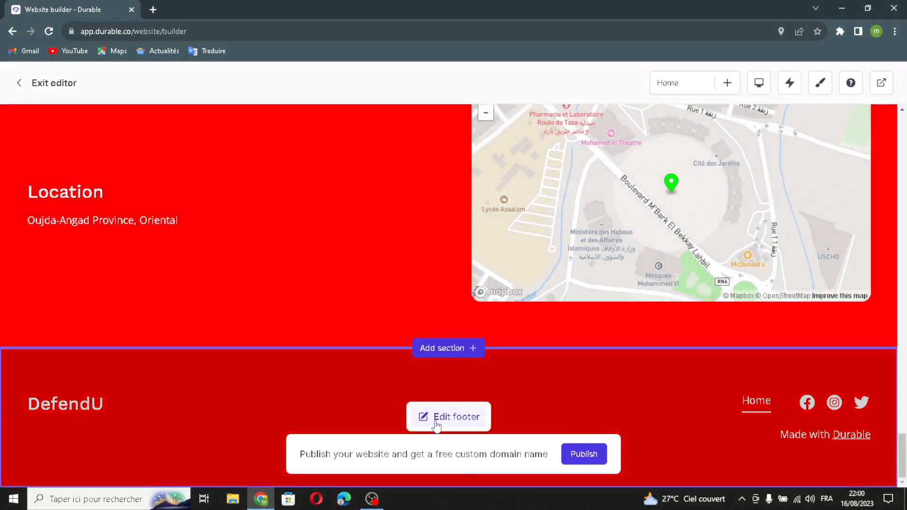
{"action": "left_click", "coordinate": [444, 417]}
{"action": "left_click", "coordinate": [785, 242]}
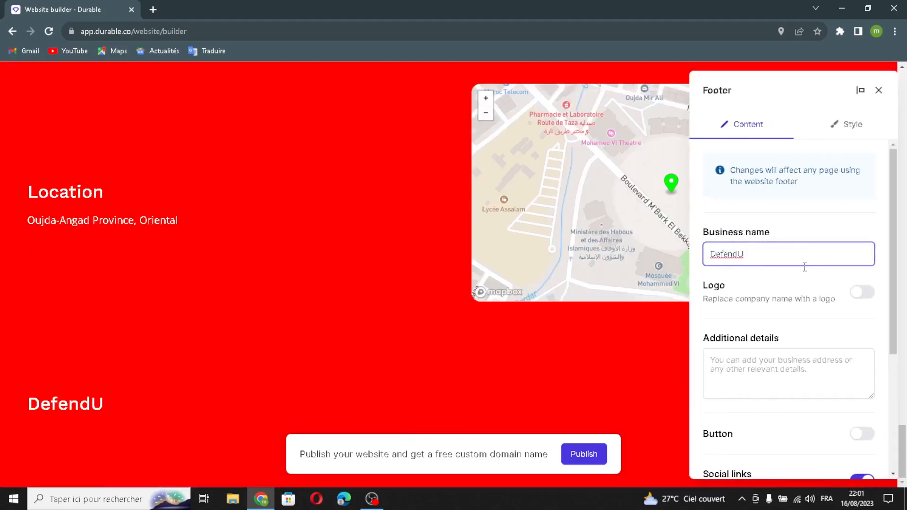
{"action": "left_click", "coordinate": [856, 293]}
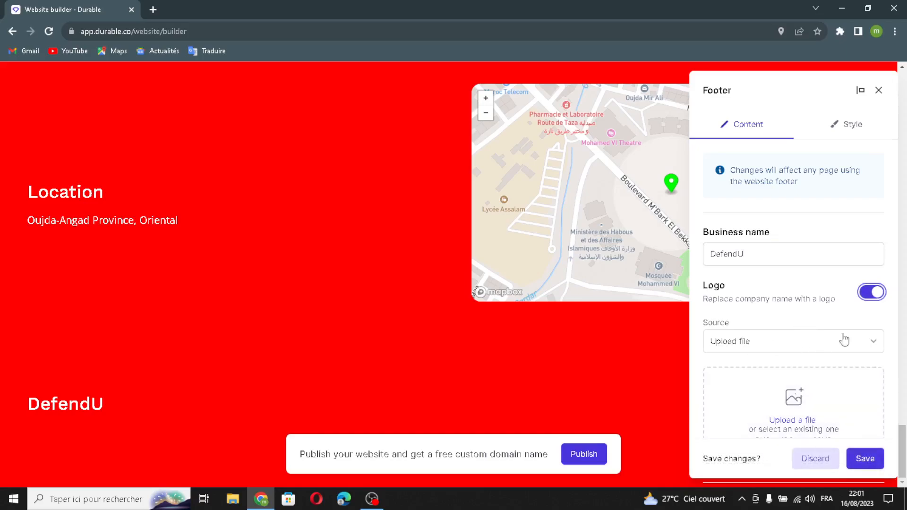
{"action": "scroll", "coordinate": [794, 395], "scroll_direction": "down", "scroll_amount": 1}
{"action": "scroll", "coordinate": [784, 343], "scroll_direction": "down", "scroll_amount": 5}
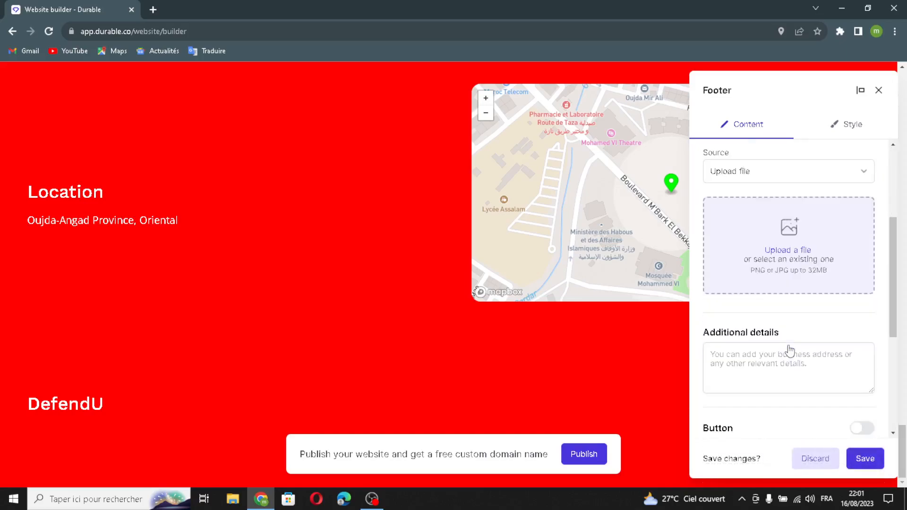
{"action": "left_click", "coordinate": [749, 277]}
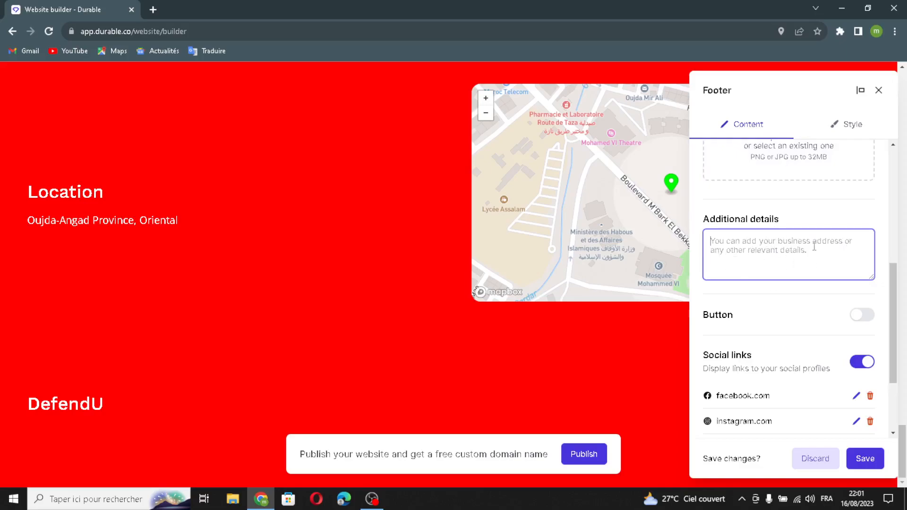
Turn on the footer button and go through its label, external link and social link options.
{"action": "scroll", "coordinate": [791, 373], "scroll_direction": "down", "scroll_amount": 2}
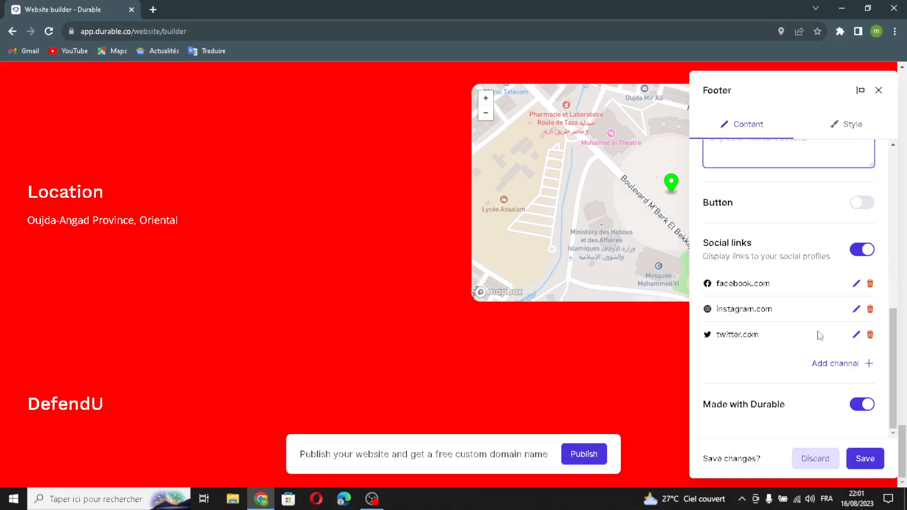
{"action": "left_click", "coordinate": [858, 208]}
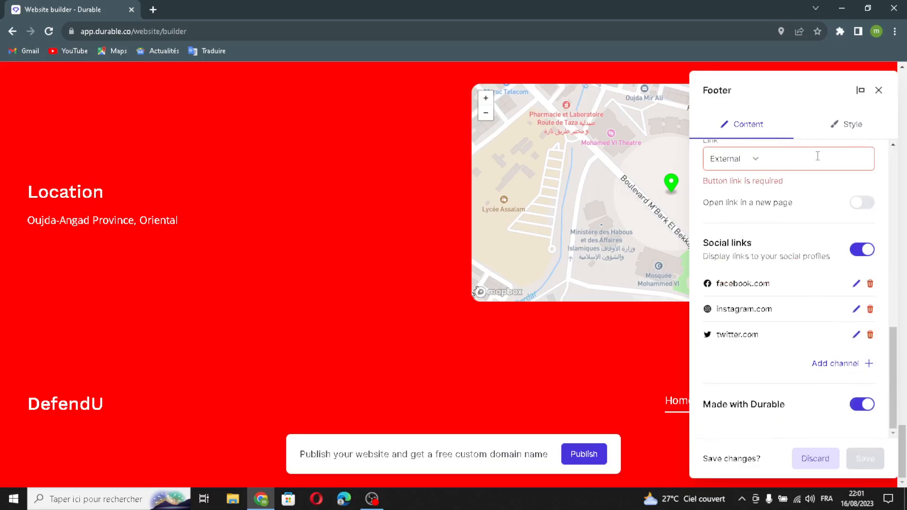
{"action": "left_click", "coordinate": [817, 156]}
{"action": "scroll", "coordinate": [780, 175], "scroll_direction": "up", "scroll_amount": 2}
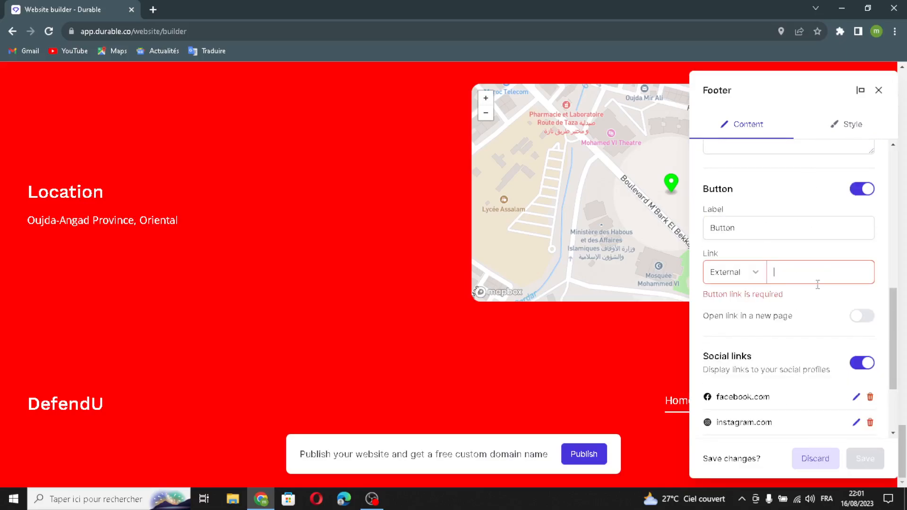
{"action": "scroll", "coordinate": [772, 362], "scroll_direction": "down", "scroll_amount": 2}
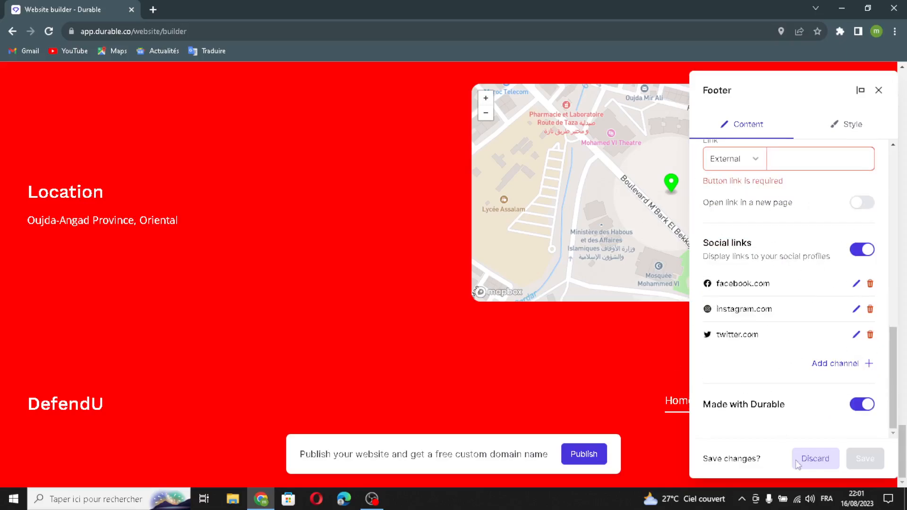
Look at the options for adding a social channel, close them without adding one, and close the footer settings, saving the changes.
{"action": "left_click", "coordinate": [835, 366]}
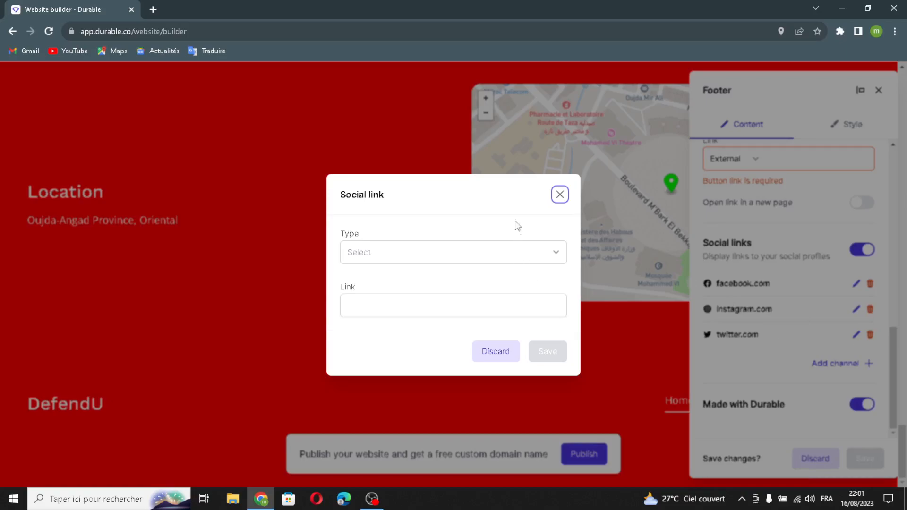
{"action": "left_click", "coordinate": [559, 196]}
{"action": "left_click", "coordinate": [879, 91]}
{"action": "left_click", "coordinate": [546, 305]}
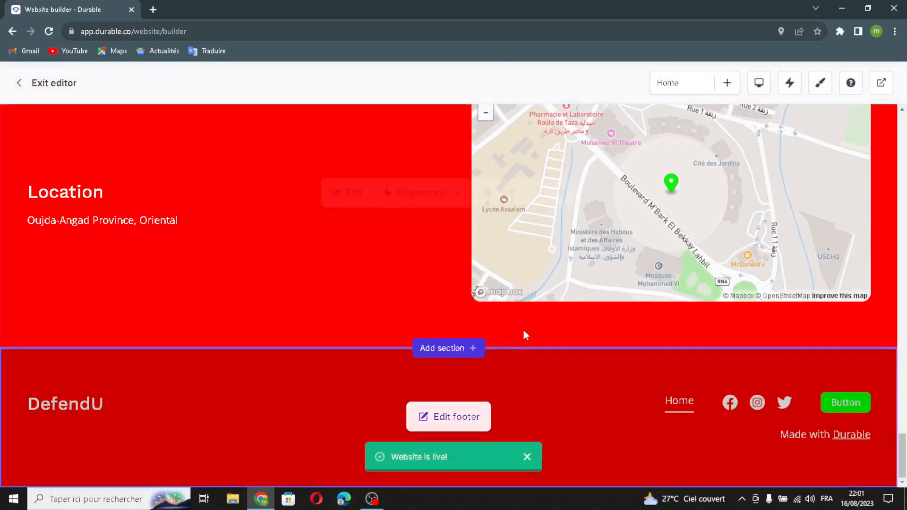
Regenerate only the content of the Location section.
{"action": "scroll", "coordinate": [523, 336], "scroll_direction": "up", "scroll_amount": 2}
{"action": "left_click", "coordinate": [444, 308]}
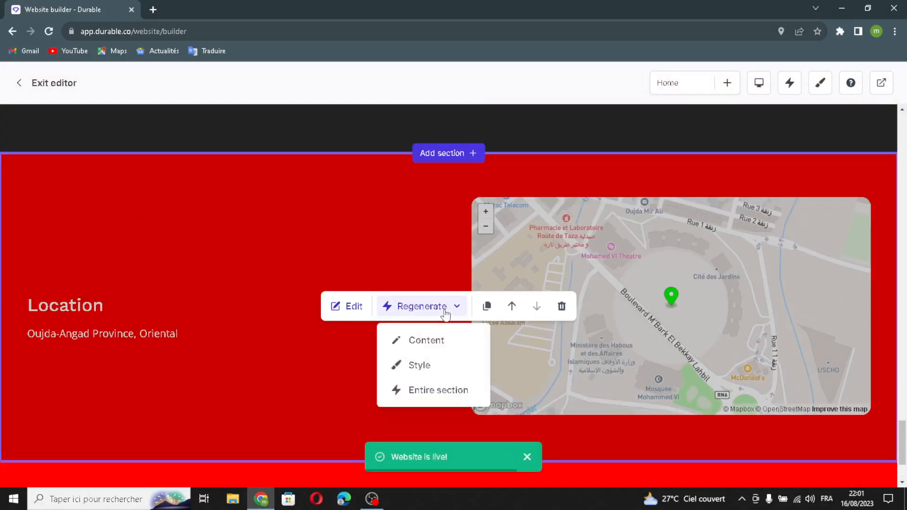
{"action": "left_click", "coordinate": [446, 341]}
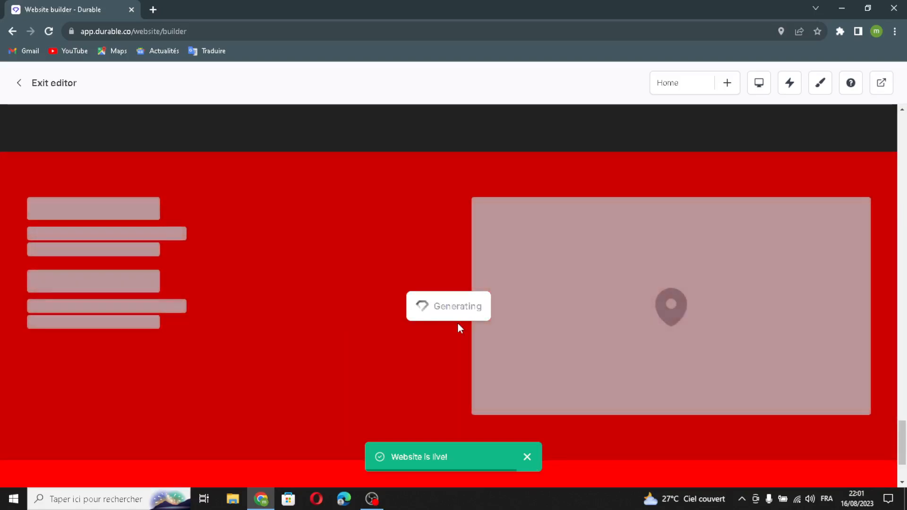
Regenerate only the style of the contact form section.
{"action": "scroll", "coordinate": [458, 322], "scroll_direction": "up", "scroll_amount": 5}
{"action": "left_click", "coordinate": [422, 301]}
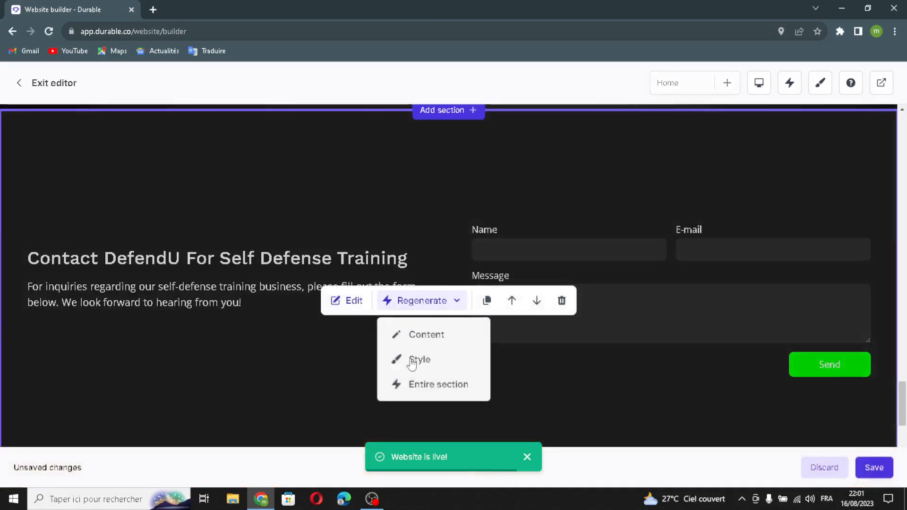
{"action": "left_click", "coordinate": [416, 359]}
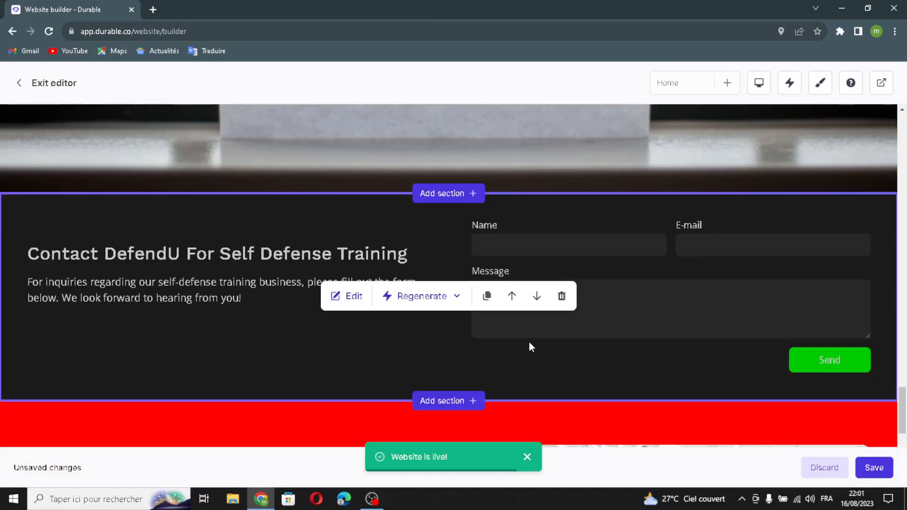
Regenerate the entire Our Services section, covering both its content and style.
{"action": "scroll", "coordinate": [529, 342], "scroll_direction": "up", "scroll_amount": 5}
{"action": "scroll", "coordinate": [424, 328], "scroll_direction": "up", "scroll_amount": 8}
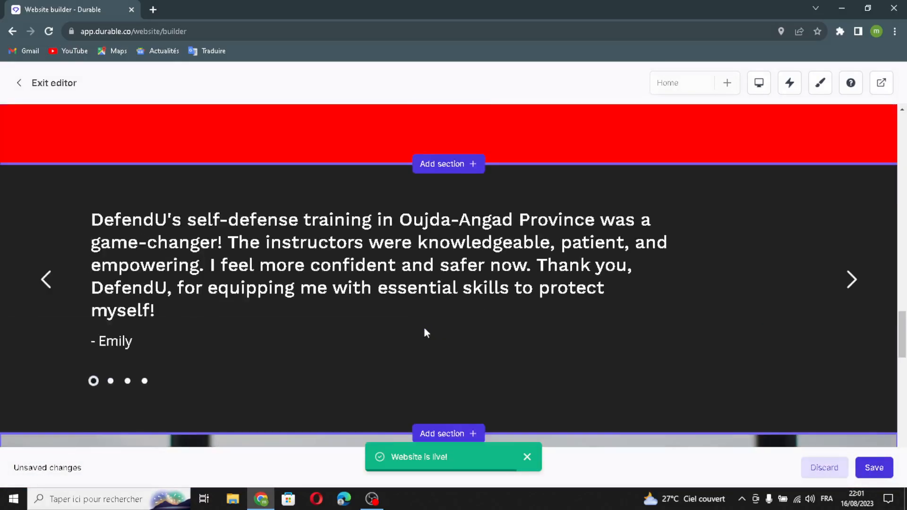
{"action": "scroll", "coordinate": [424, 327], "scroll_direction": "up", "scroll_amount": 5}
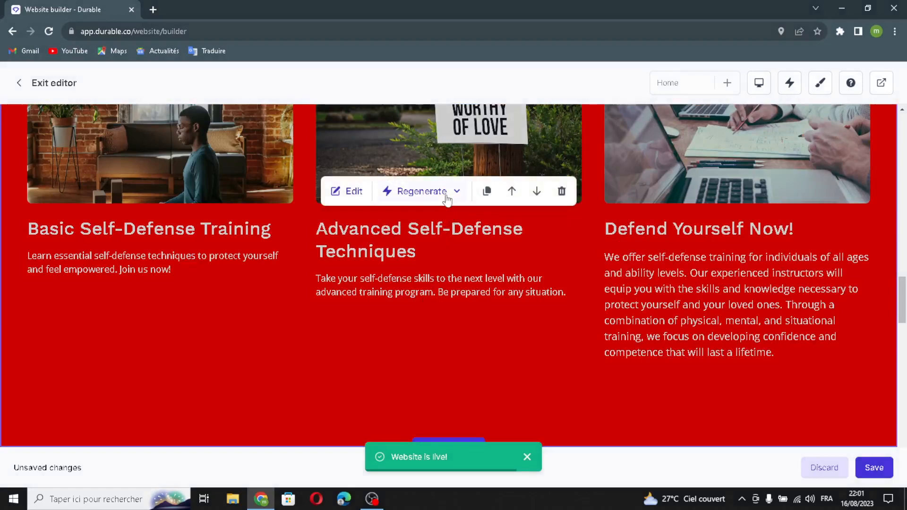
{"action": "left_click", "coordinate": [447, 191]}
{"action": "left_click", "coordinate": [437, 272]}
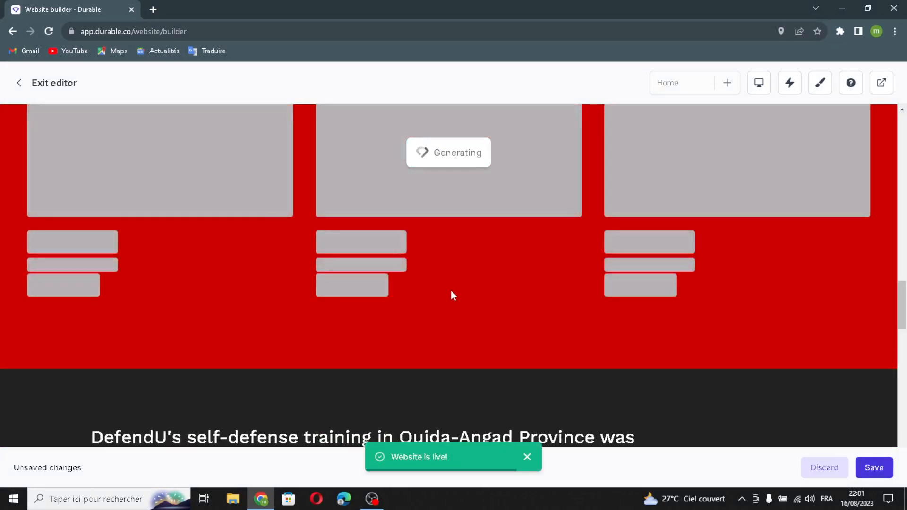
Duplicate the About us section and delete the extra copy.
{"action": "scroll", "coordinate": [451, 291], "scroll_direction": "down", "scroll_amount": 1}
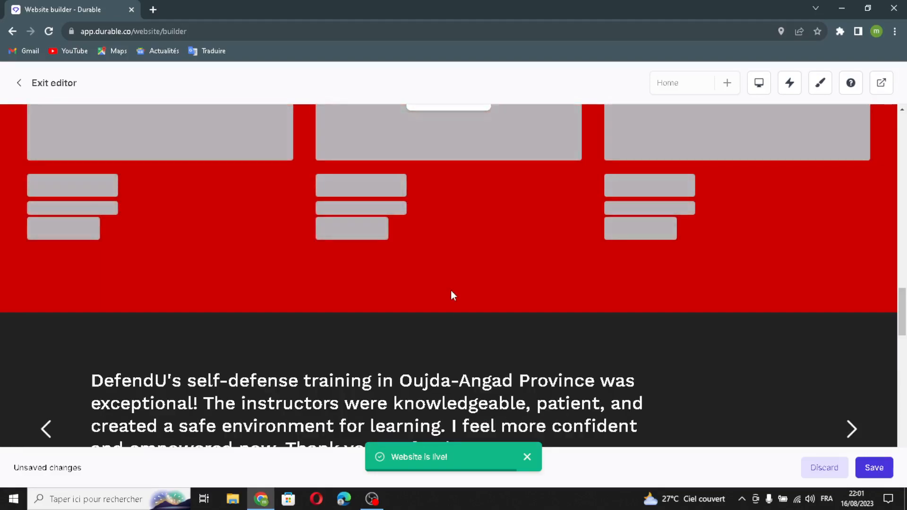
{"action": "scroll", "coordinate": [451, 290], "scroll_direction": "up", "scroll_amount": 6}
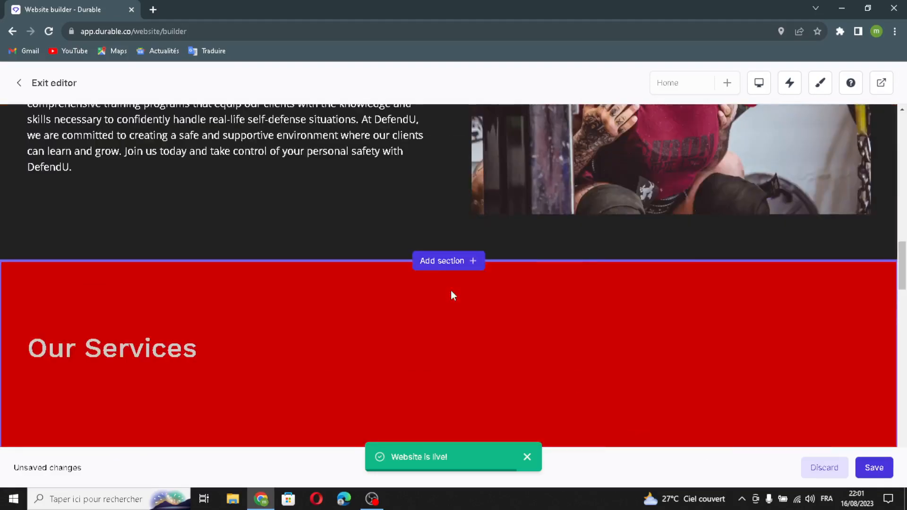
{"action": "scroll", "coordinate": [450, 290], "scroll_direction": "up", "scroll_amount": 4}
{"action": "left_click", "coordinate": [491, 329]}
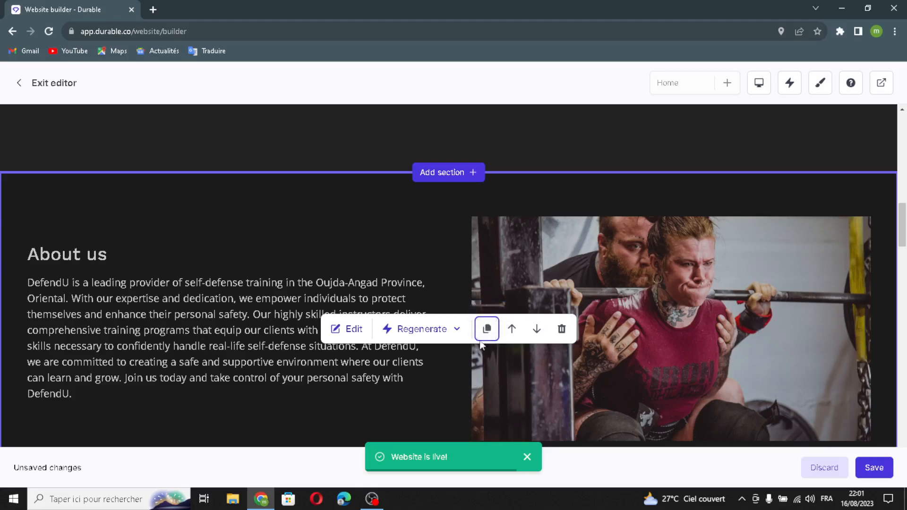
{"action": "scroll", "coordinate": [509, 354], "scroll_direction": "down", "scroll_amount": 2}
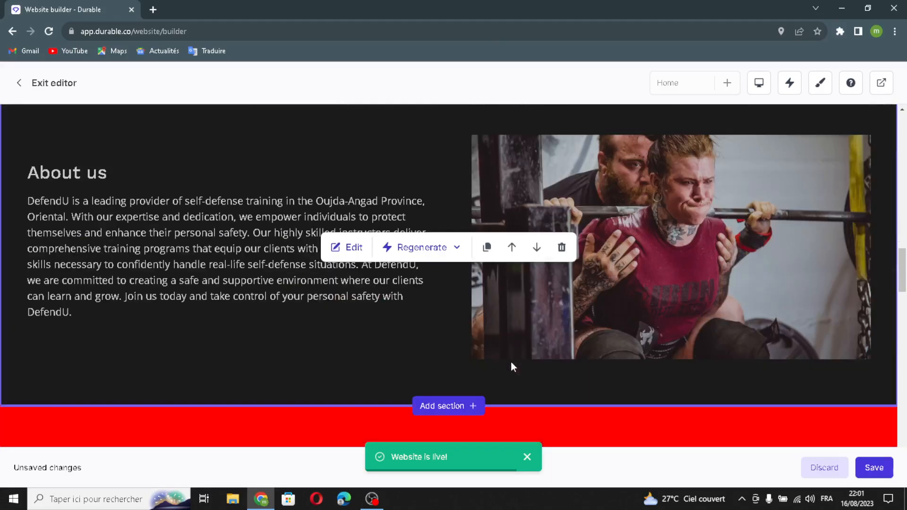
{"action": "left_click", "coordinate": [562, 247]}
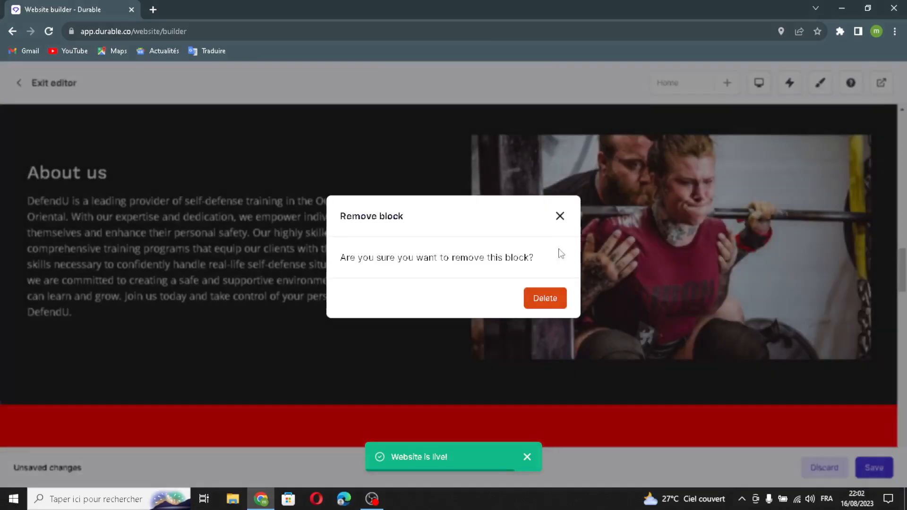
{"action": "left_click", "coordinate": [544, 302]}
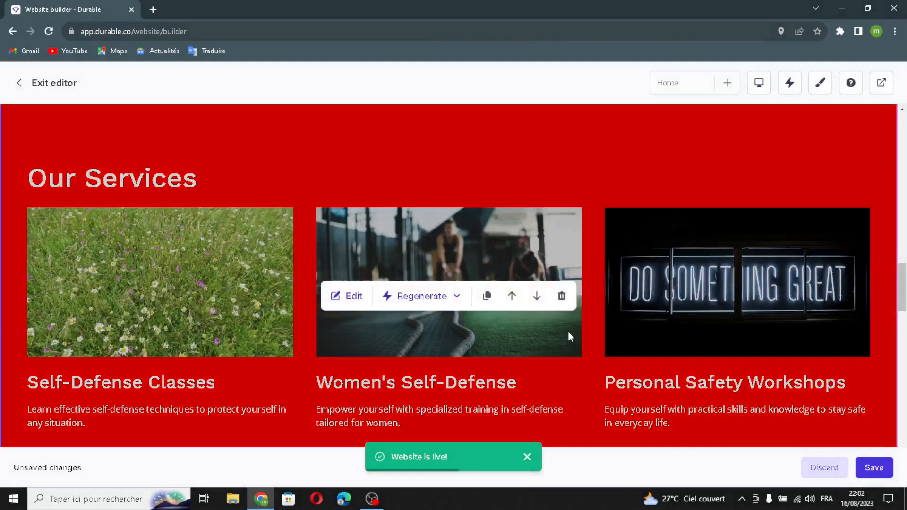
Move the Our Services section above About us and back below it, and save the website changes.
{"action": "left_click", "coordinate": [512, 296]}
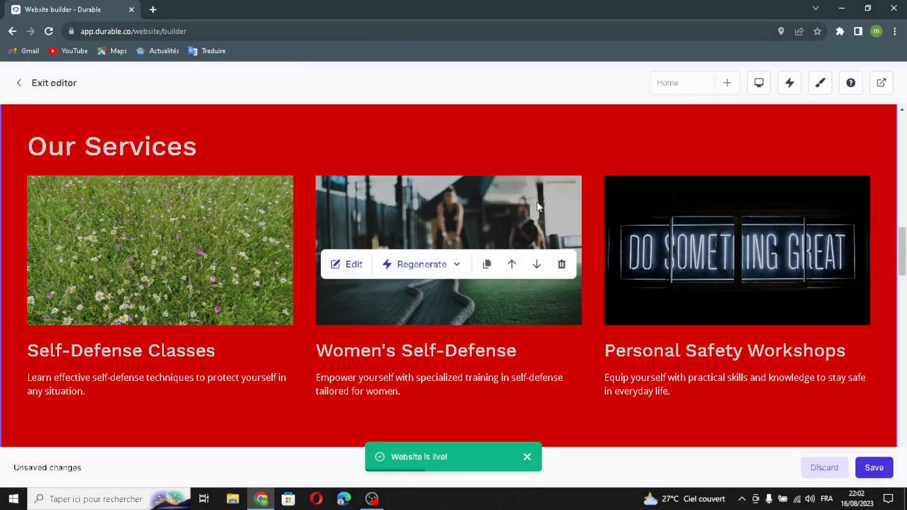
{"action": "left_click", "coordinate": [537, 264]}
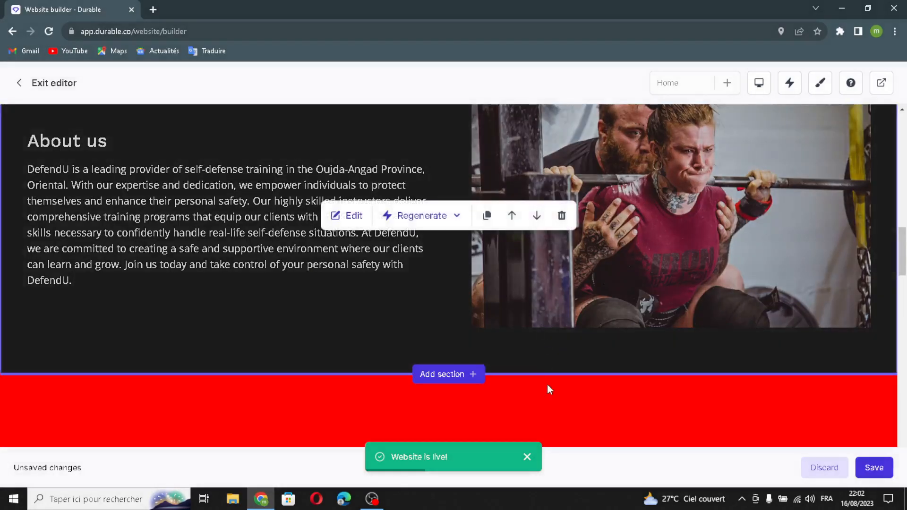
{"action": "scroll", "coordinate": [565, 367], "scroll_direction": "down", "scroll_amount": 5}
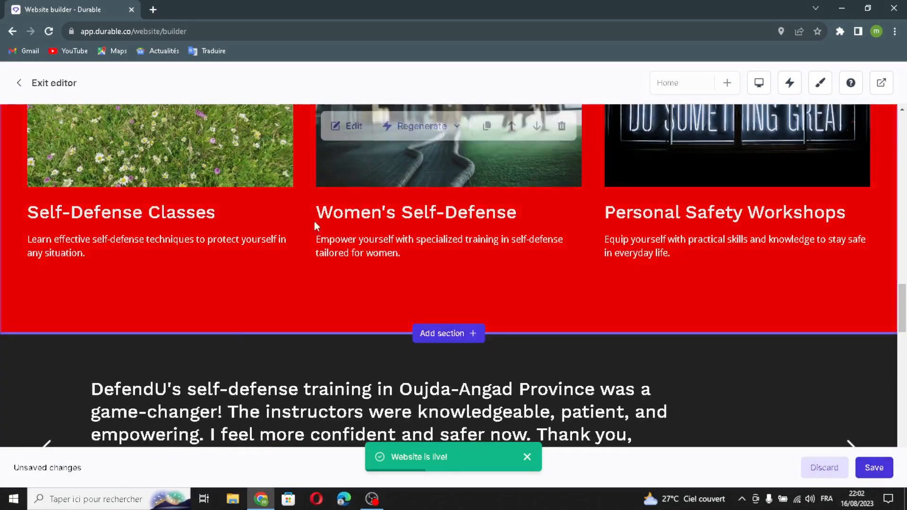
{"action": "left_click", "coordinate": [873, 468]}
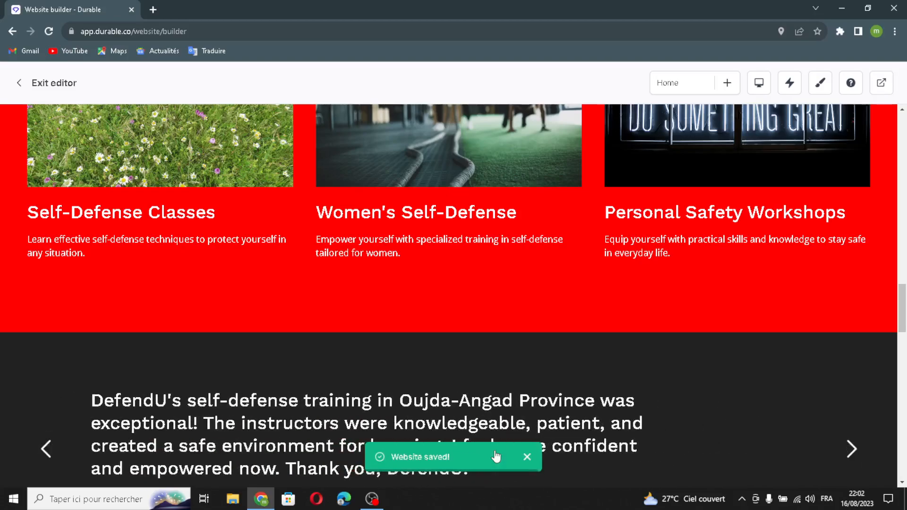
{"action": "mouse_move", "coordinate": [356, 215]}
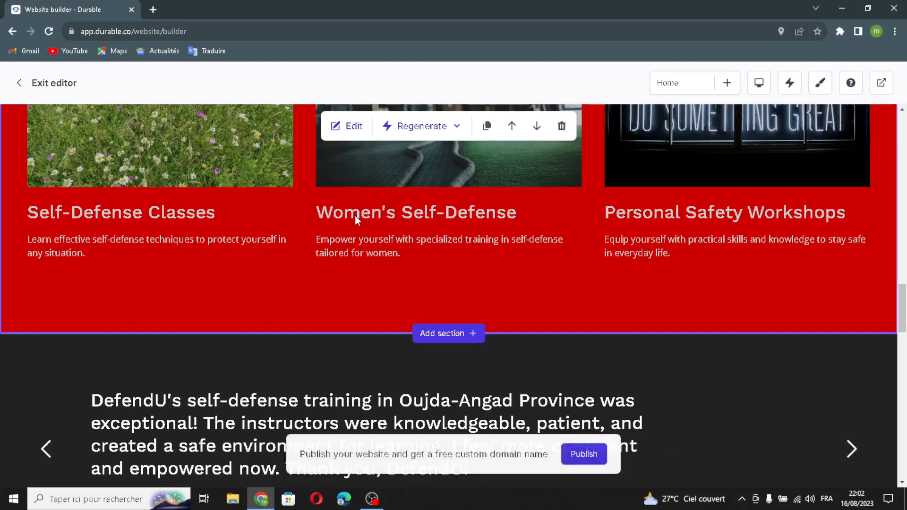
{"action": "scroll", "coordinate": [407, 263], "scroll_direction": "up", "scroll_amount": 4}
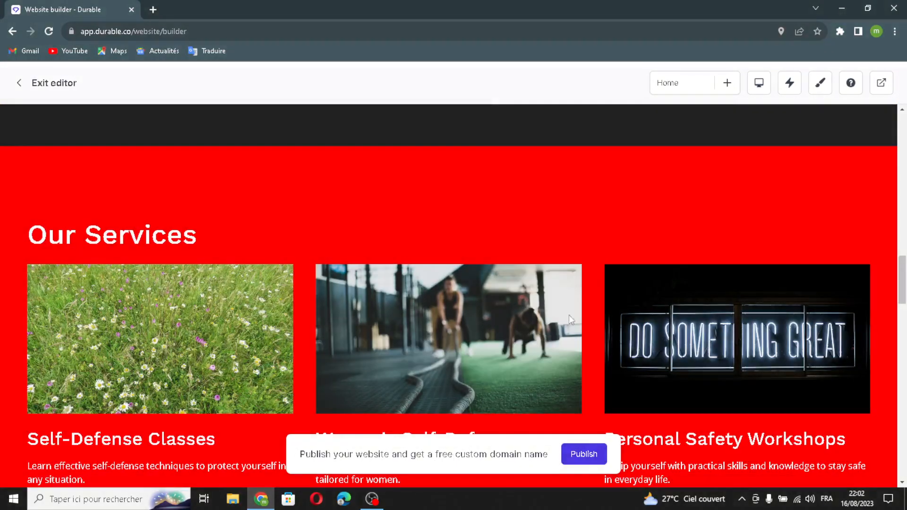
{"action": "scroll", "coordinate": [437, 283], "scroll_direction": "up", "scroll_amount": 10}
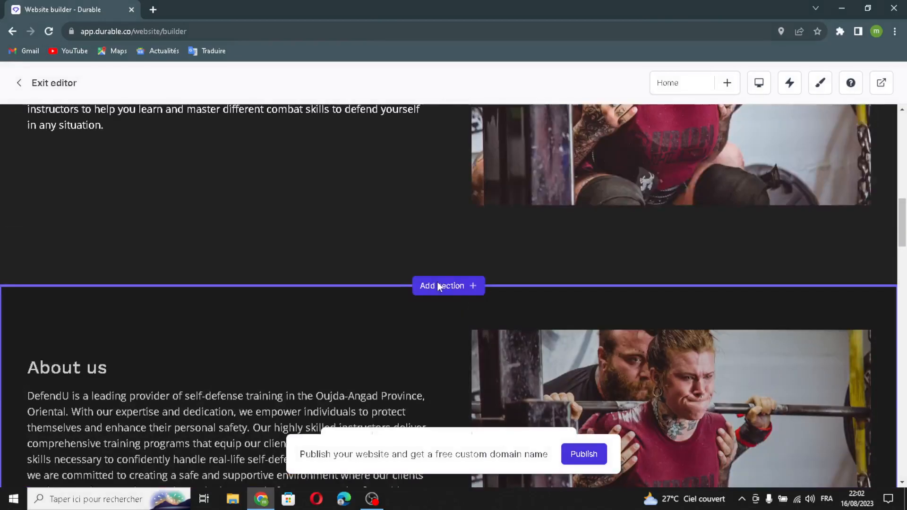
{"action": "scroll", "coordinate": [437, 283], "scroll_direction": "up", "scroll_amount": 5}
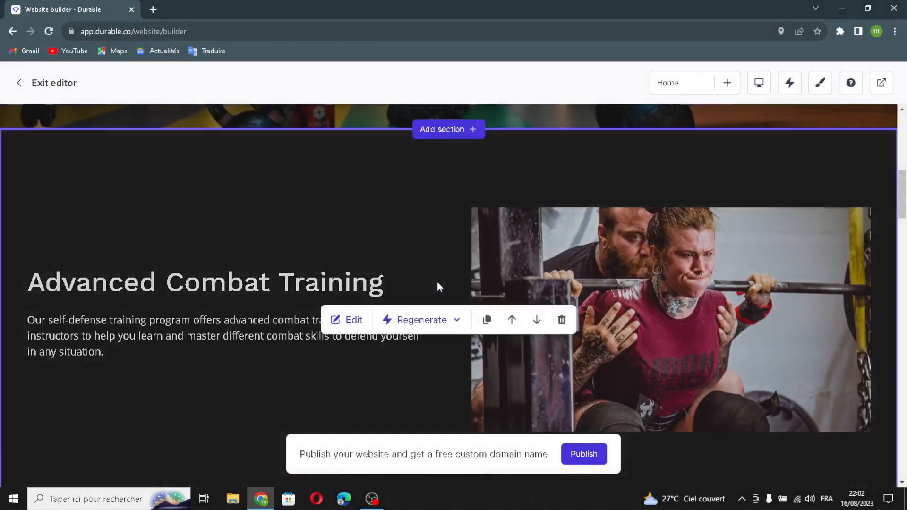